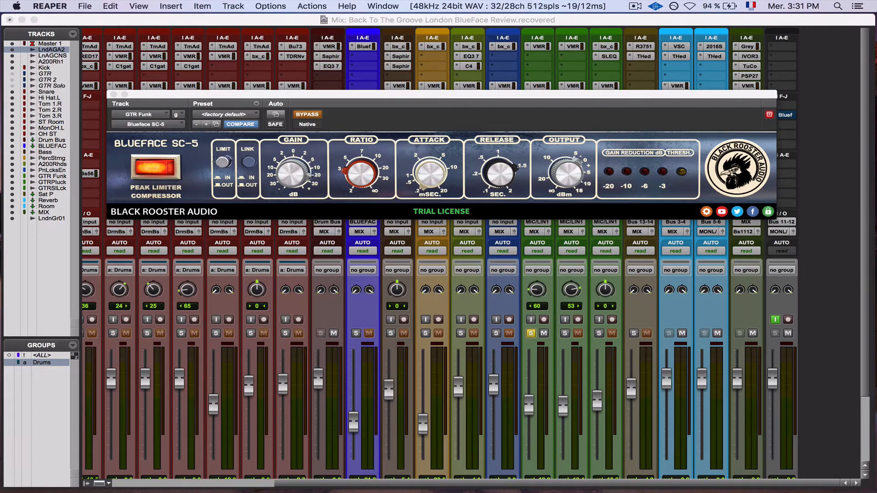
# - Reopen the first BlueFace SC-5 insert on the GTR Funk track and reposition its plug-in window over the mixer
pyautogui.click(224, 164)
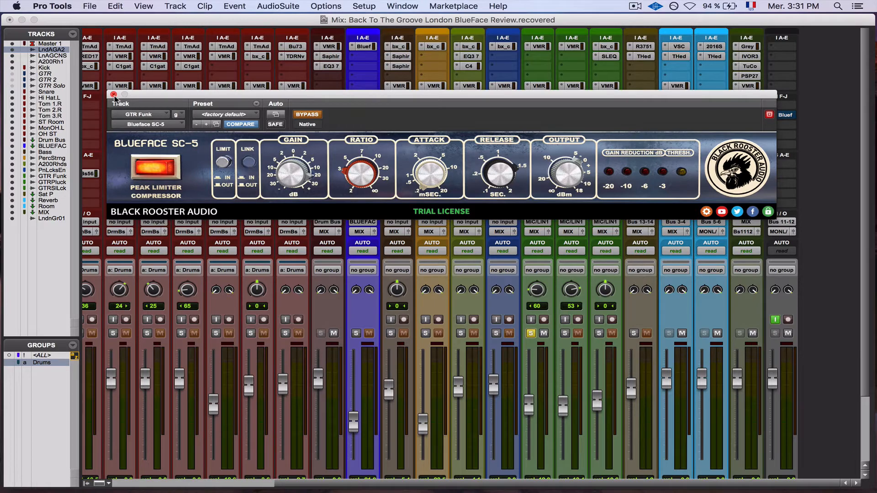
pyautogui.click(113, 95)
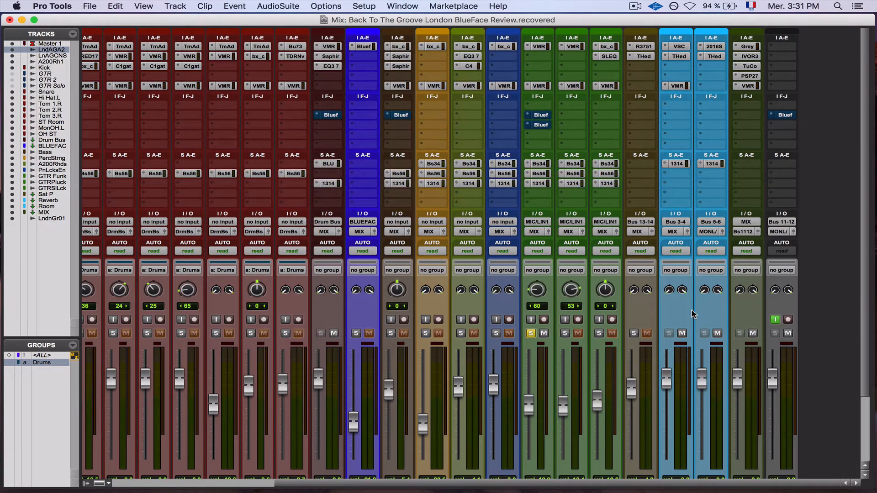
pyautogui.scroll(-5, 526, 192)
pyautogui.click(541, 62)
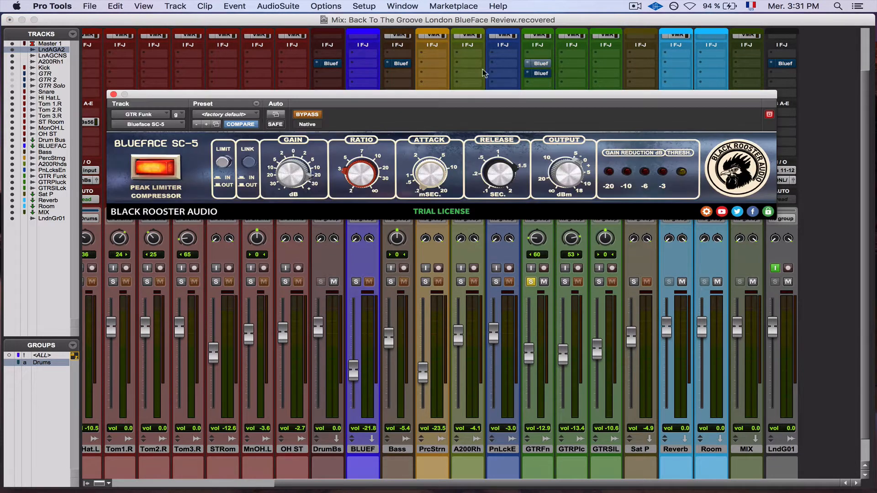
pyautogui.moveTo(369, 98); pyautogui.dragTo(351, 94)
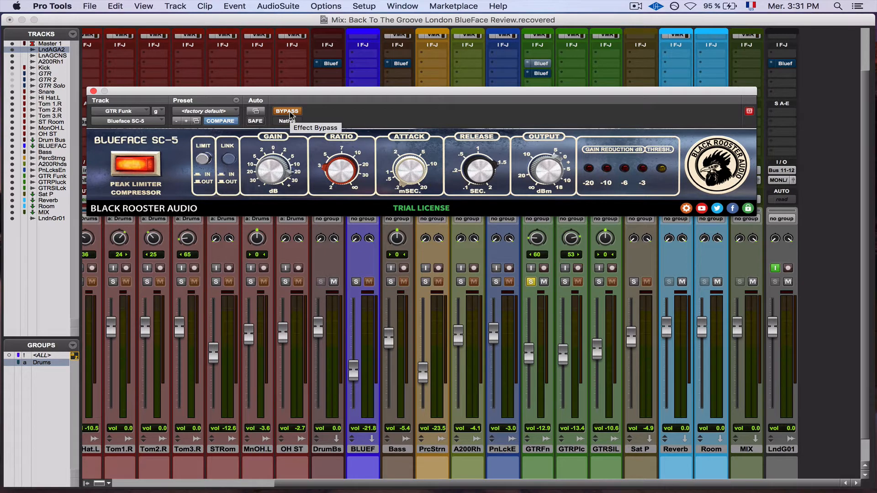
# - Play back the soloed GTR Funk track and compare the sound with the first BlueFace SC-5 bypassed and active
pyautogui.press('space')
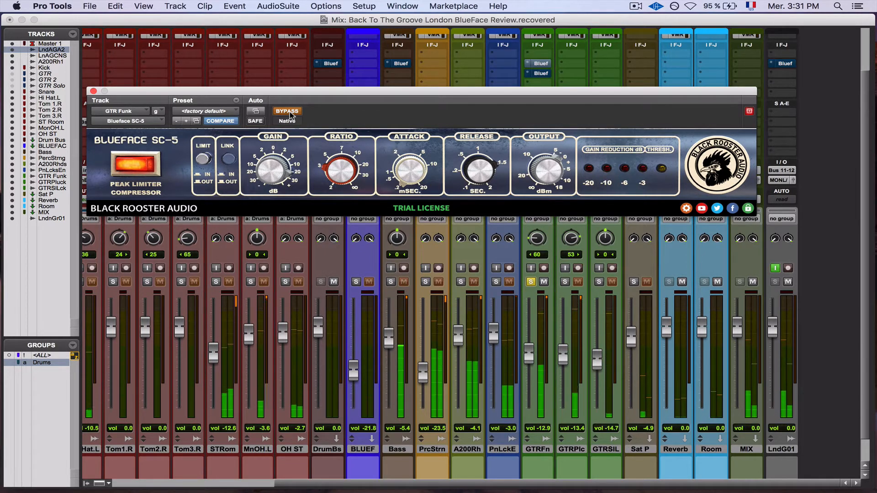
pyautogui.click(287, 111)
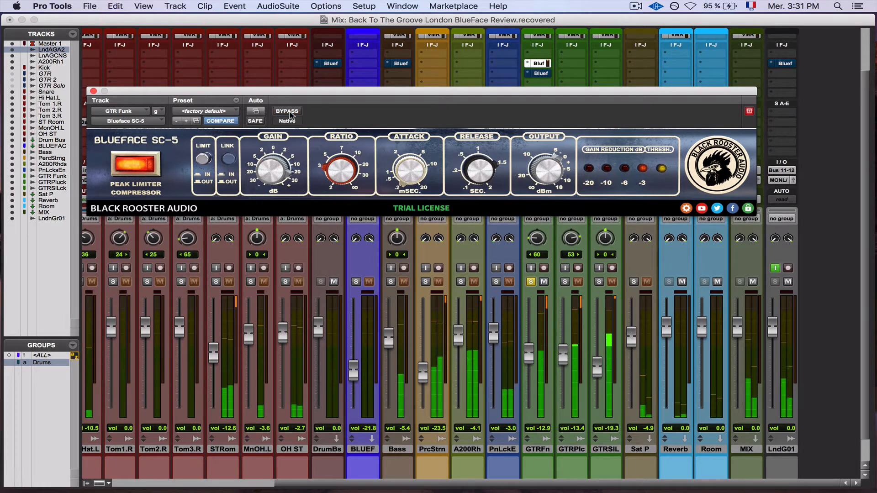
pyautogui.click(288, 112)
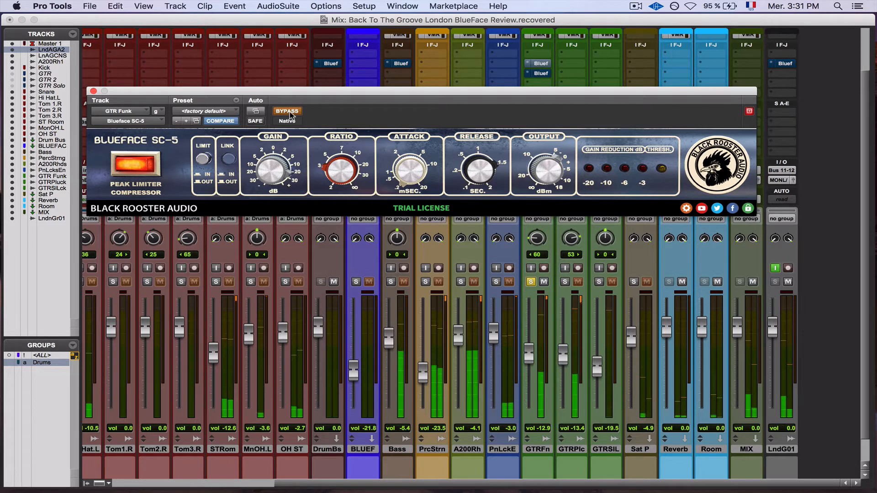
pyautogui.click(288, 113)
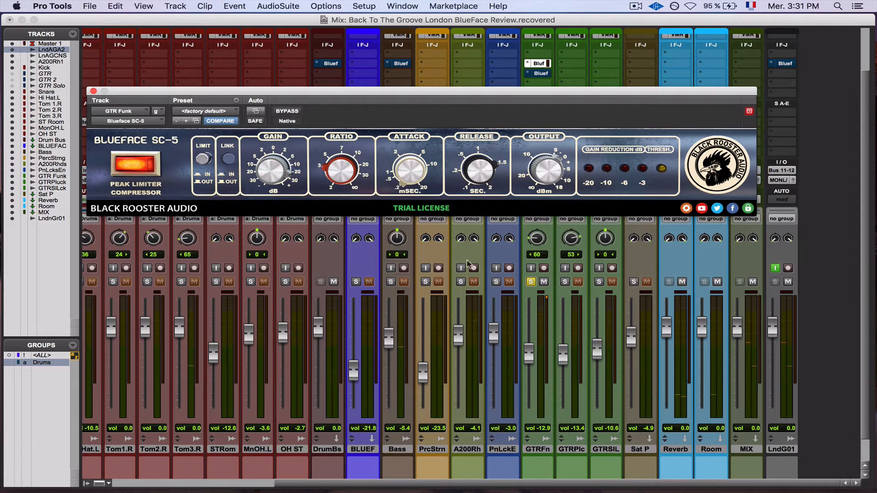
# - Solo the GTRPluck and GTRSlLck tracks alongside GTR Funk and compare the guitars with the first BlueFace SC-5 bypassed and active
pyautogui.click(565, 282)
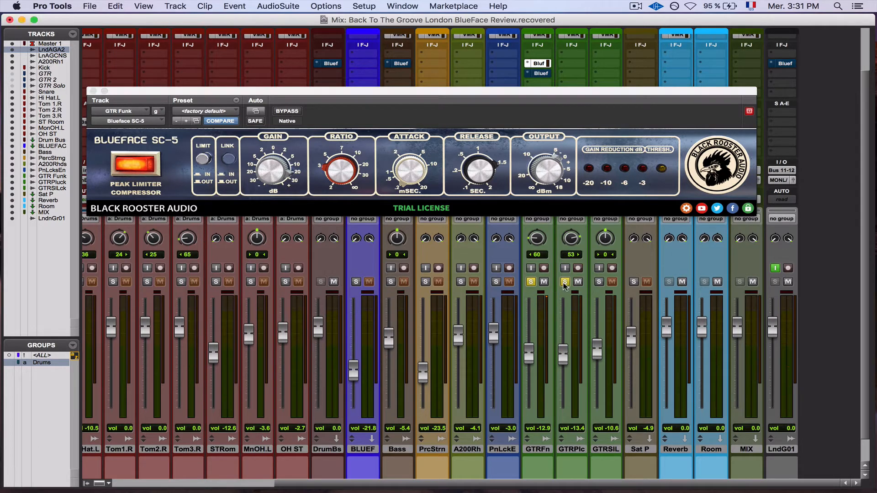
pyautogui.click(598, 282)
pyautogui.click(288, 111)
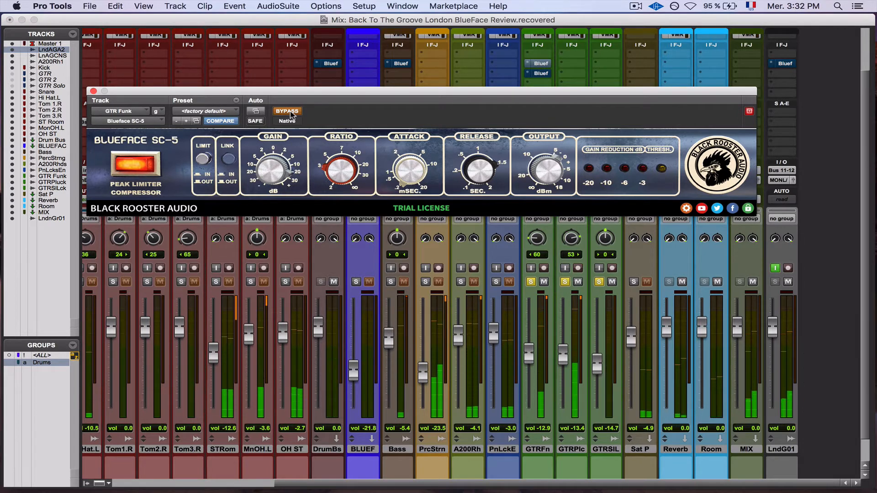
pyautogui.click(290, 112)
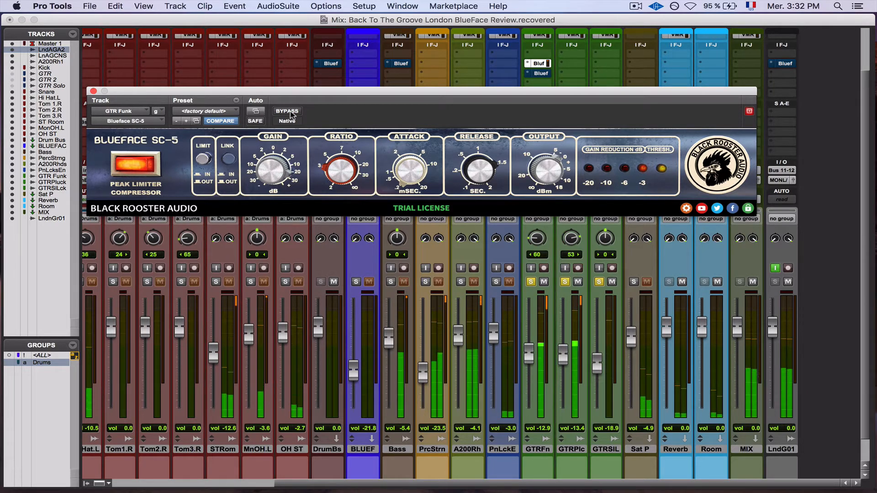
pyautogui.click(288, 112)
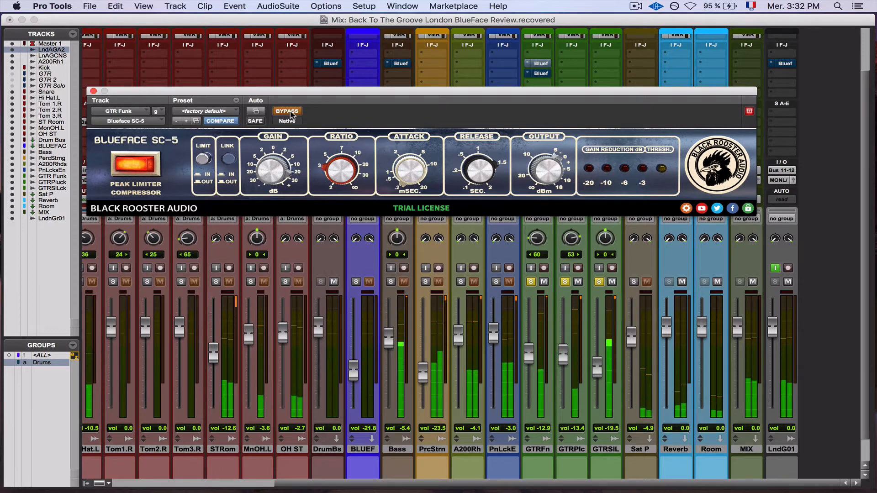
pyautogui.click(288, 112)
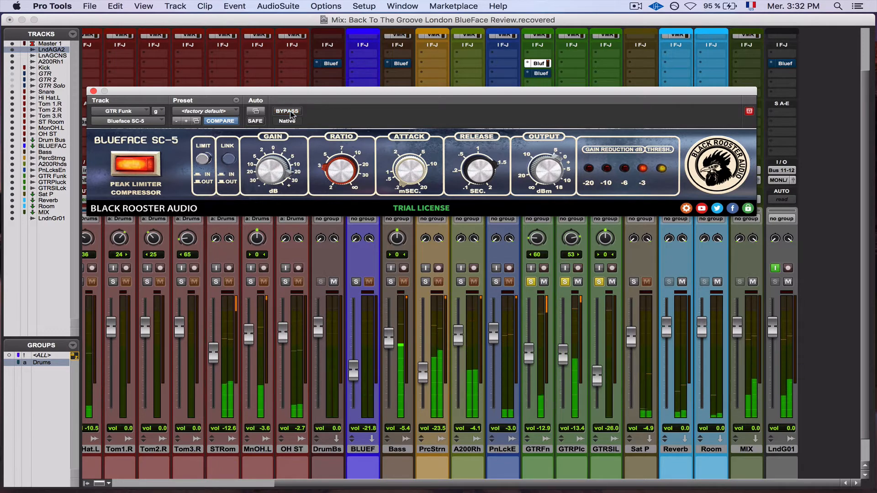
pyautogui.click(288, 112)
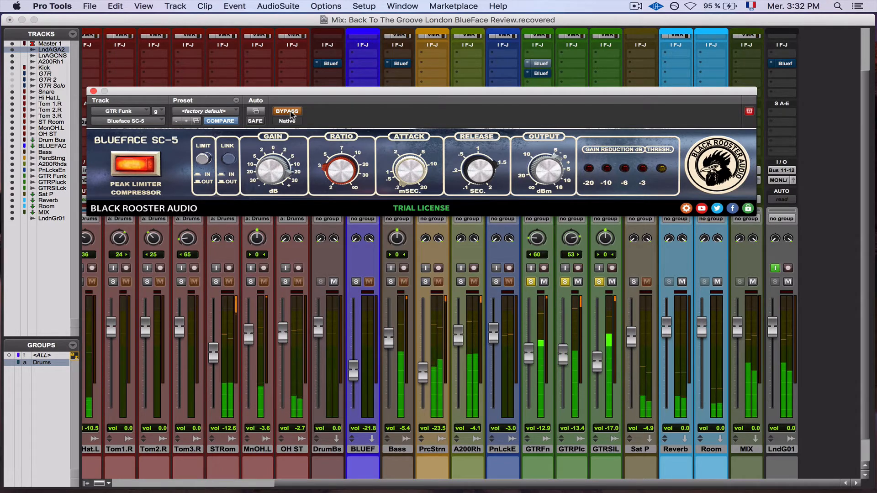
pyautogui.click(290, 112)
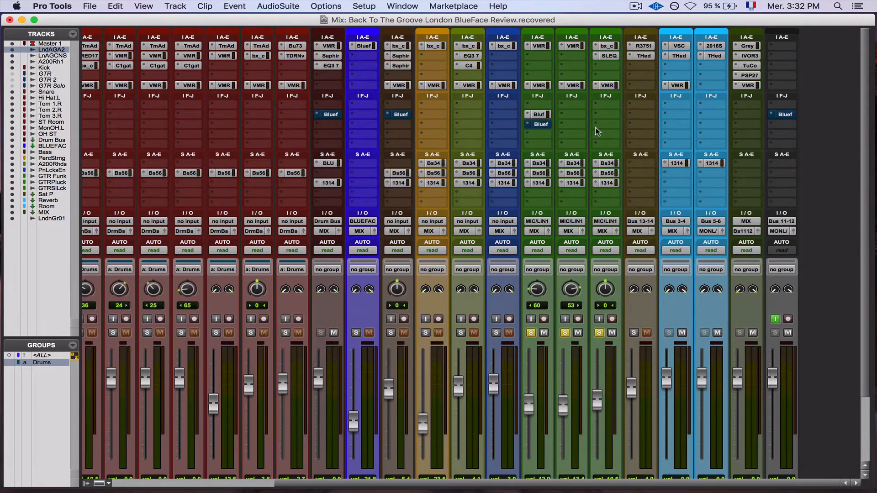
# - Open the second BlueFace SC-5 insert on GTR Funk and unsolo GTRPluck and GTRSlLck so only GTR Funk stays soloed
pyautogui.click(540, 124)
pyautogui.click(565, 333)
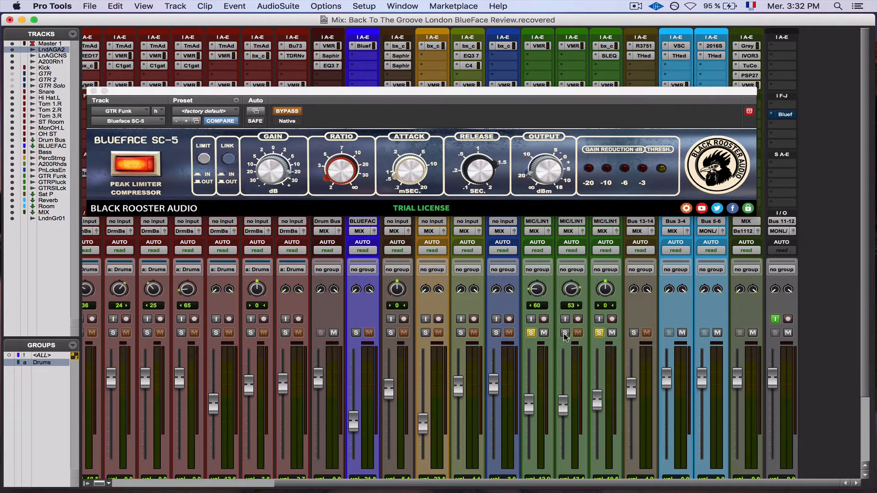
pyautogui.click(383, 112)
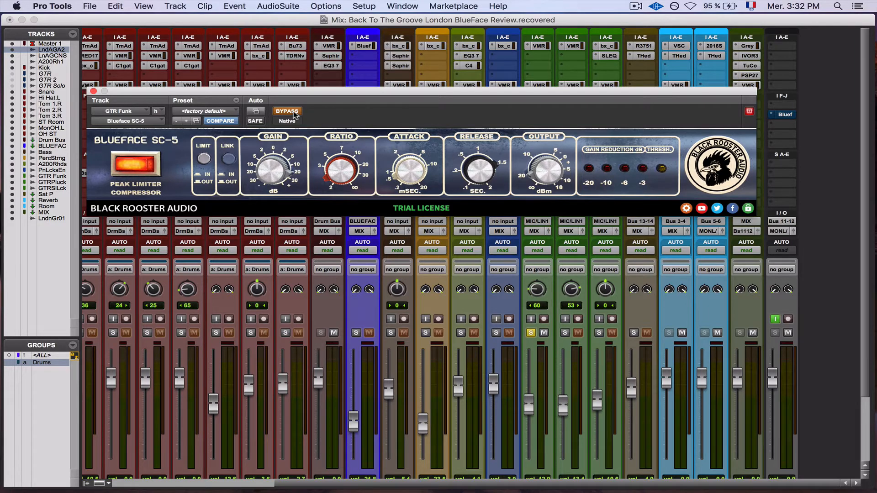
# - Play back GTR Funk alone and compare the sound with the second BlueFace SC-5 bypassed and active
pyautogui.press('space')
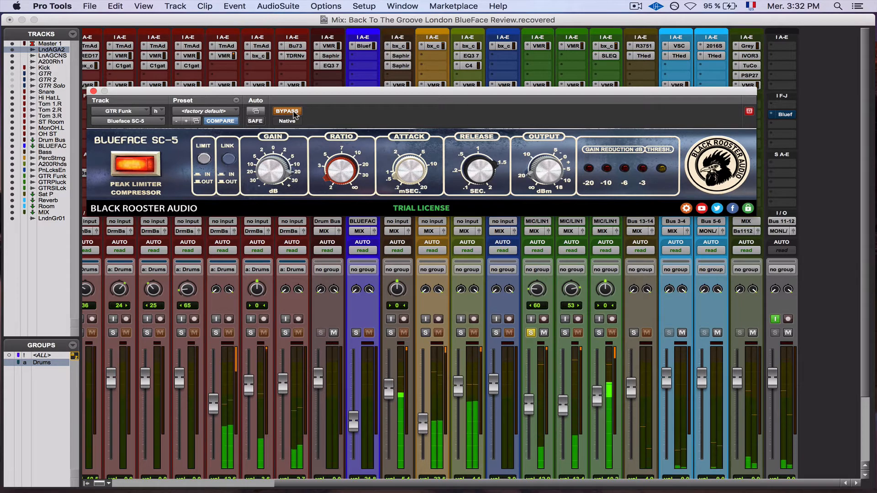
pyautogui.click(293, 112)
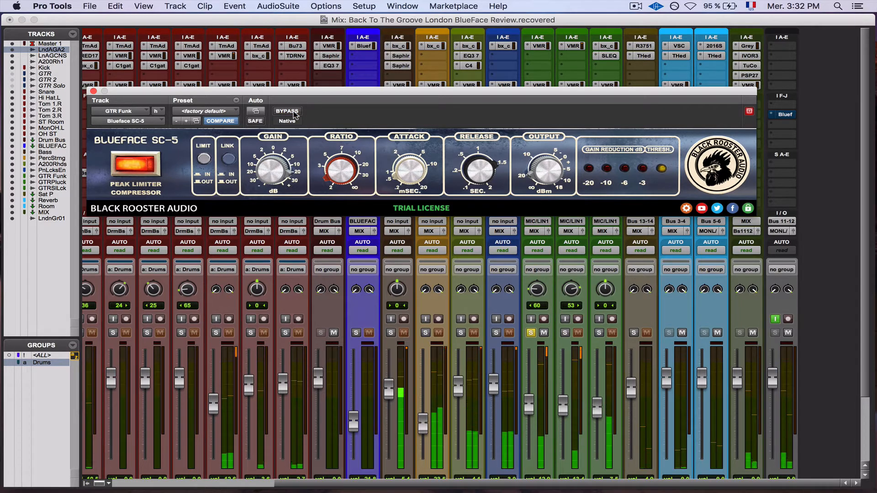
pyautogui.click(292, 113)
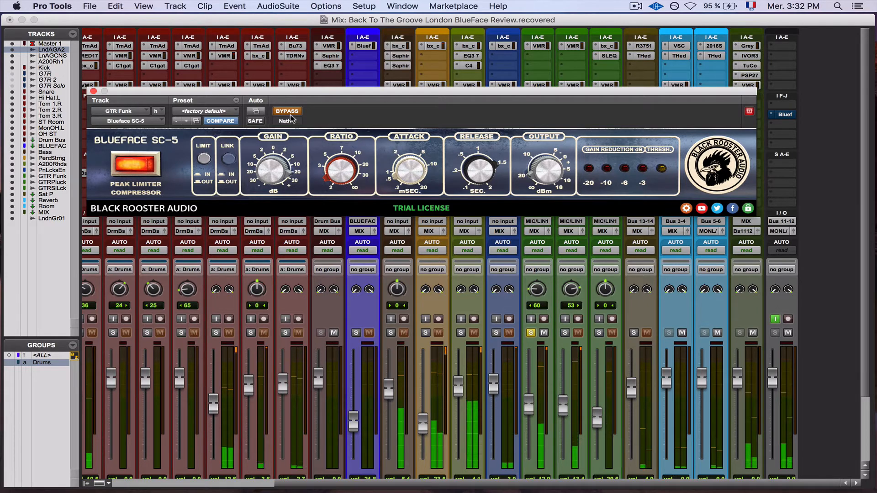
pyautogui.click(288, 113)
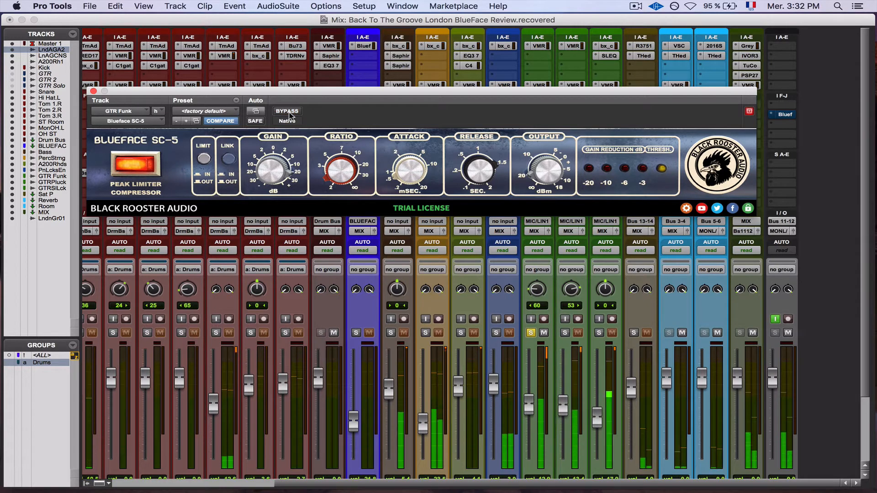
pyautogui.click(289, 114)
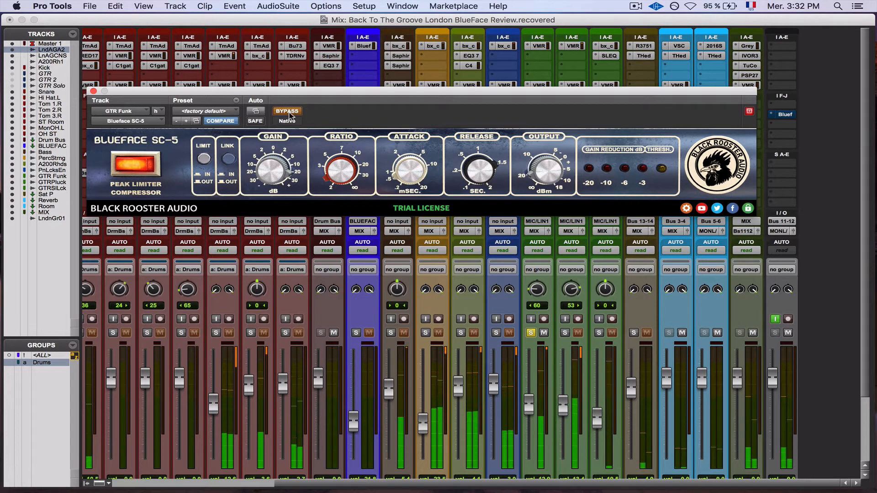
pyautogui.click(289, 113)
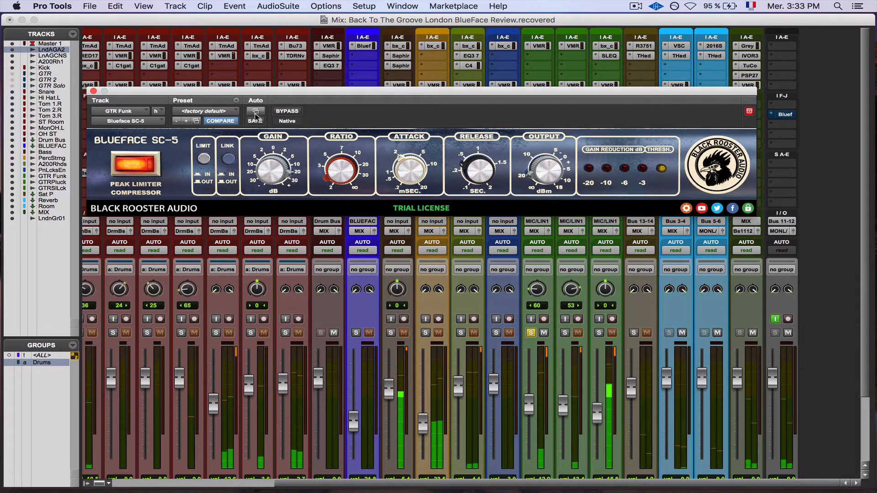
pyautogui.click(290, 112)
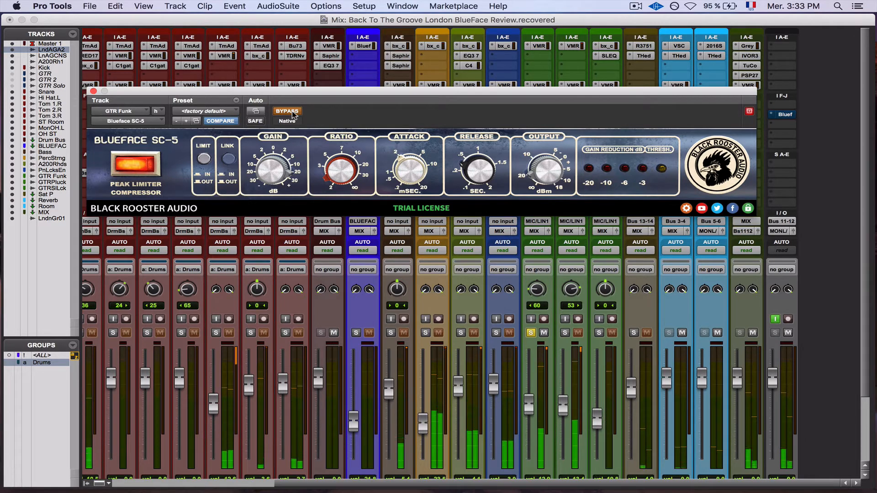
pyautogui.click(292, 113)
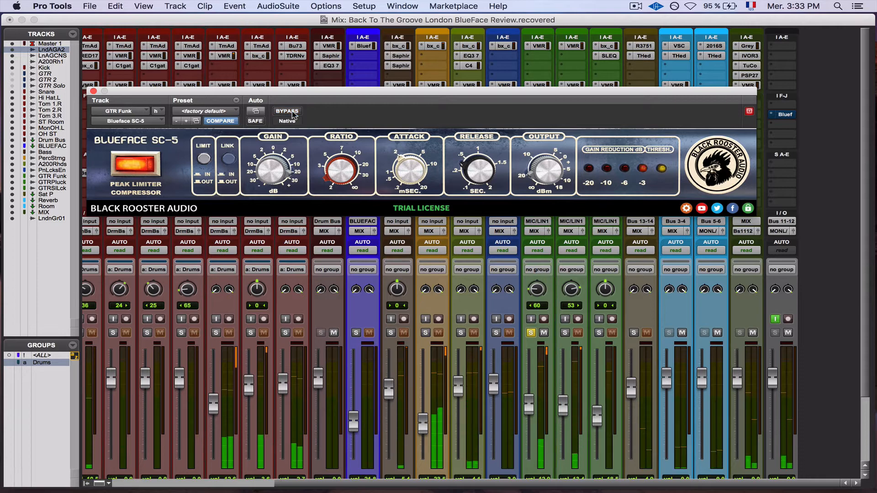
# - Solo GTRPluck and GTRSlLck again and compare all three guitars with the second BlueFace SC-5 bypassed and active
pyautogui.click(565, 332)
pyautogui.click(599, 332)
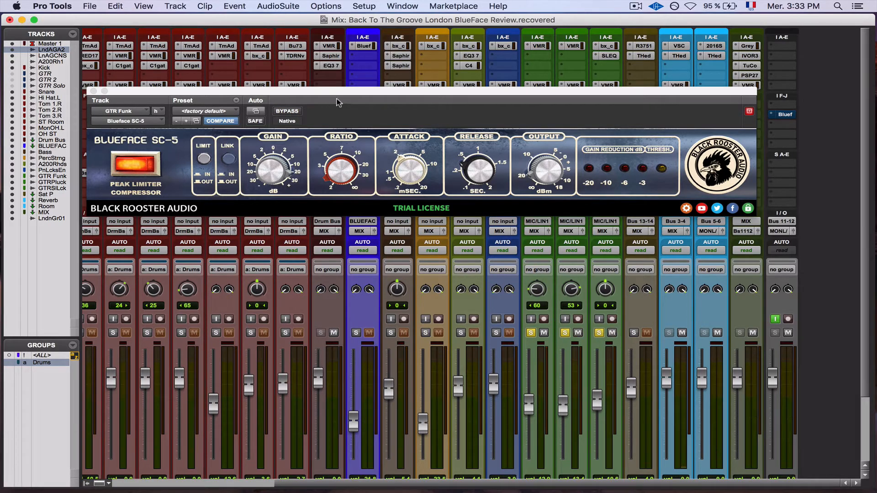
pyautogui.click(288, 112)
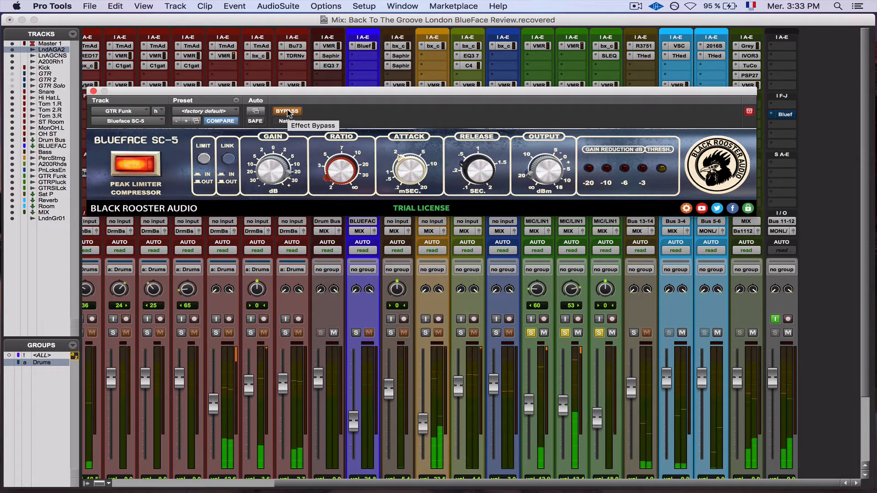
pyautogui.click(288, 112)
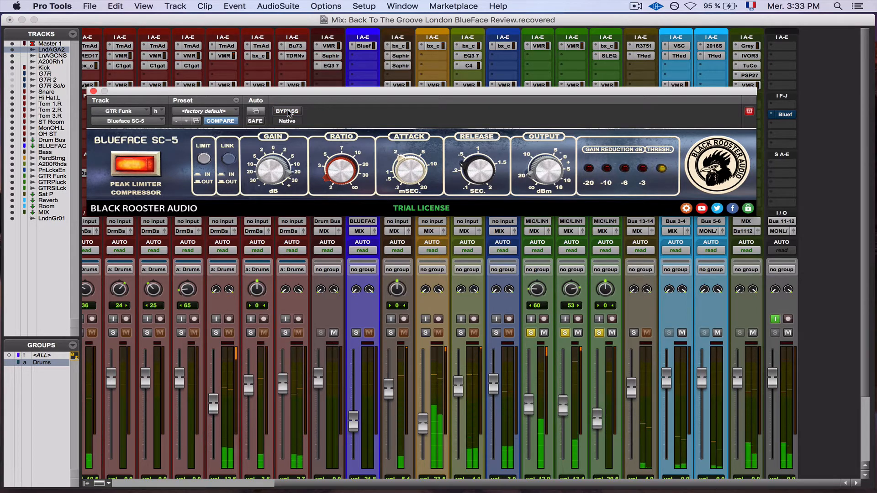
pyautogui.click(288, 112)
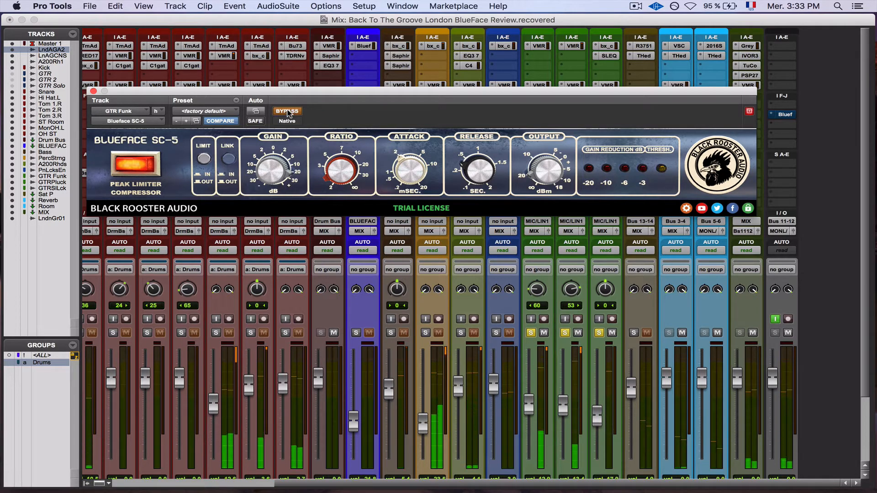
pyautogui.click(288, 112)
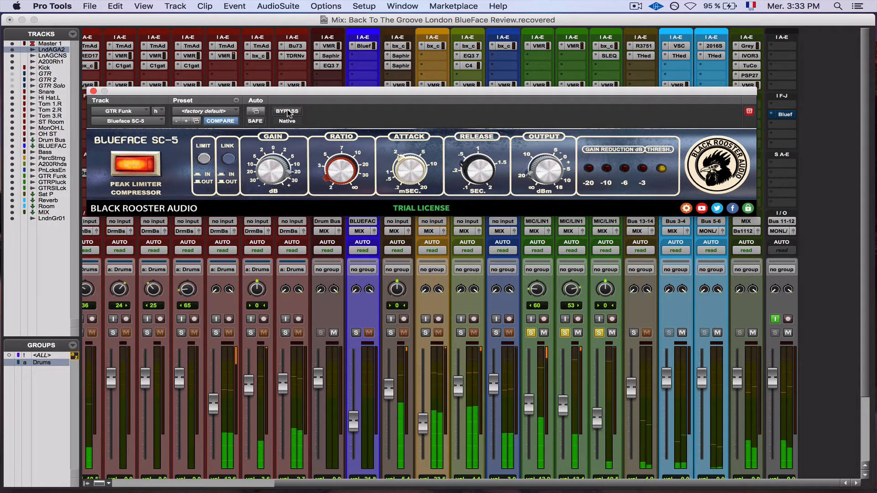
pyautogui.click(288, 112)
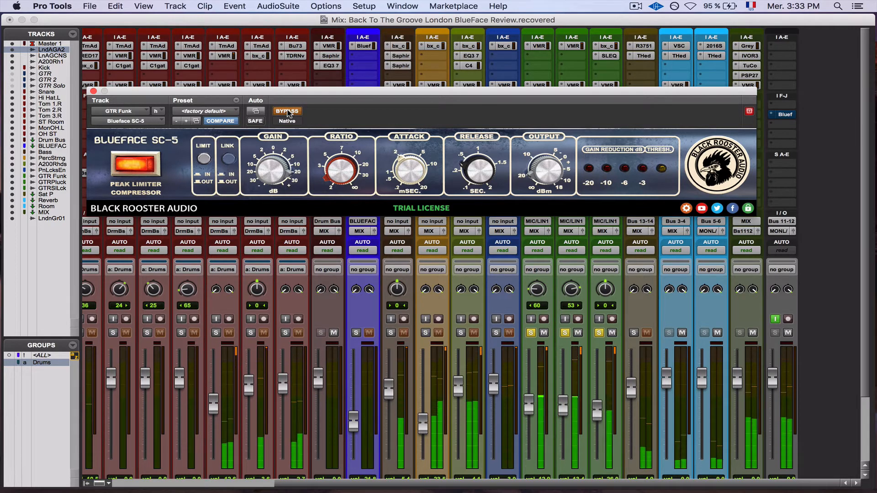
pyautogui.click(288, 112)
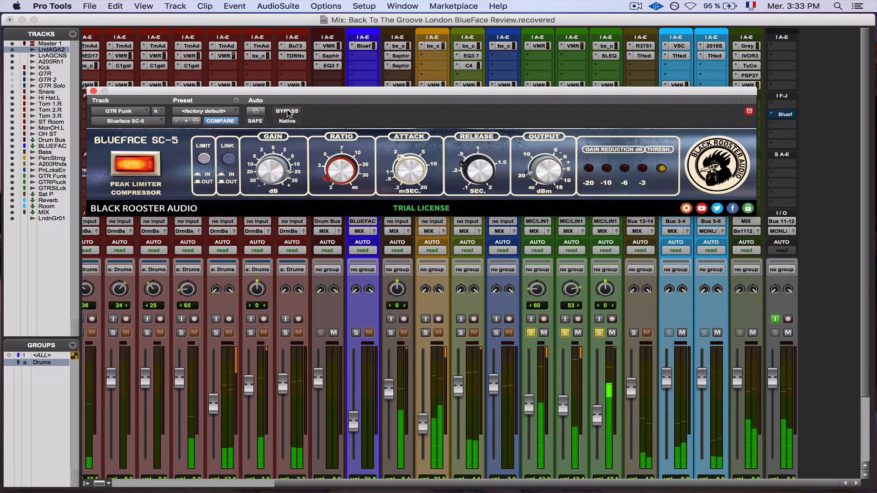
pyautogui.click(288, 112)
pyautogui.click(288, 112)
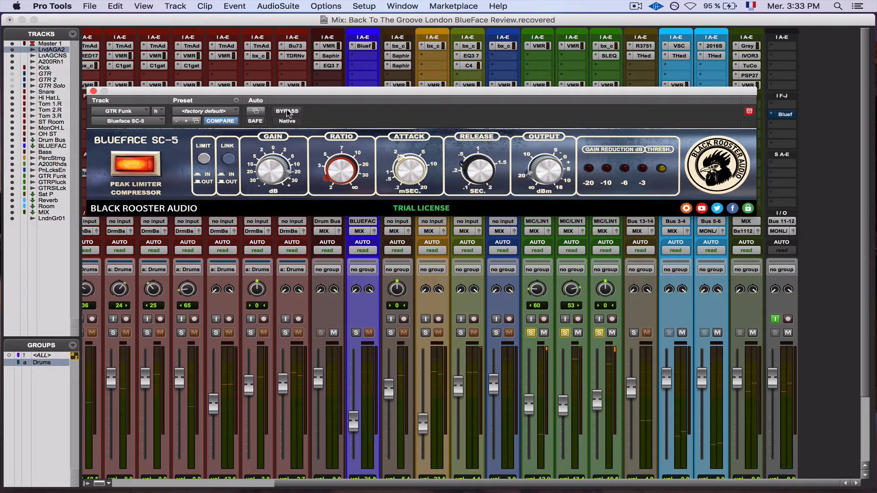
# - Close the BlueFace SC-5 window and clear the solos on all three guitar tracks
pyautogui.click(93, 92)
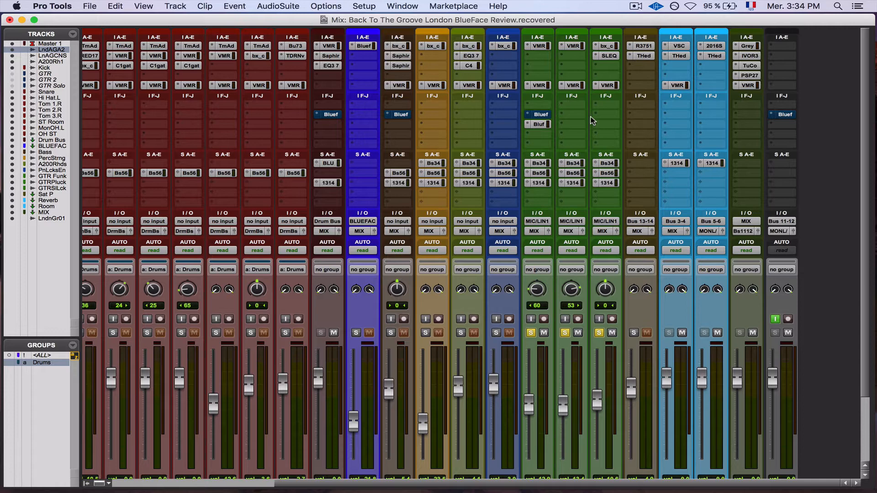
pyautogui.keyDown('alt'); pyautogui.click(565, 333); pyautogui.keyUp('alt')
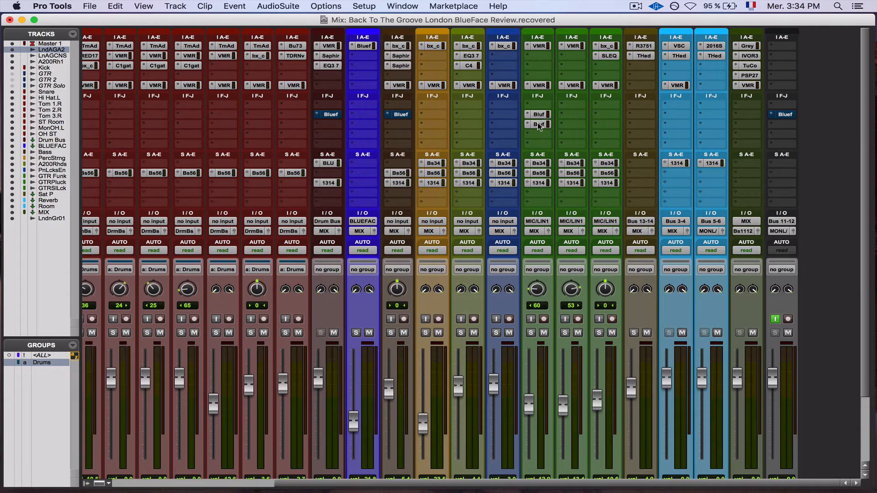
# - Solo the Kick track, open its BlueFace SC-5 insert and position the plug-in window over the middle of the mixer
pyautogui.hscroll(-5, 196, 389)
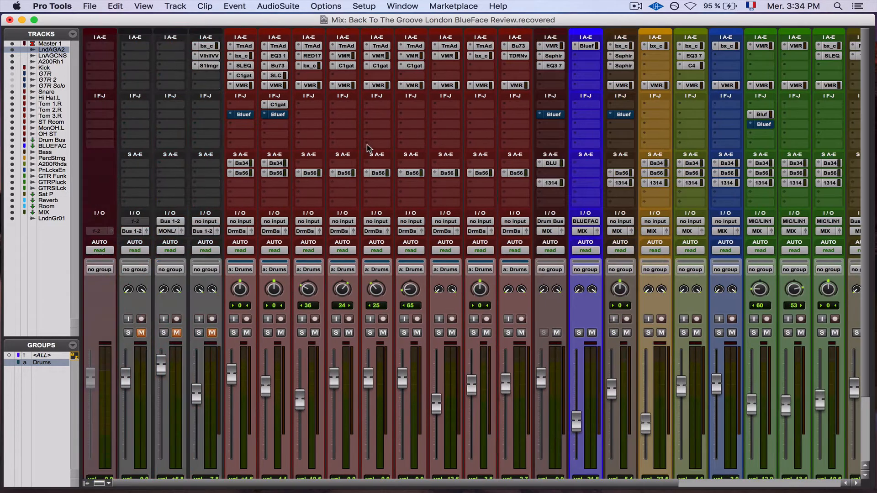
pyautogui.click(234, 335)
pyautogui.click(244, 115)
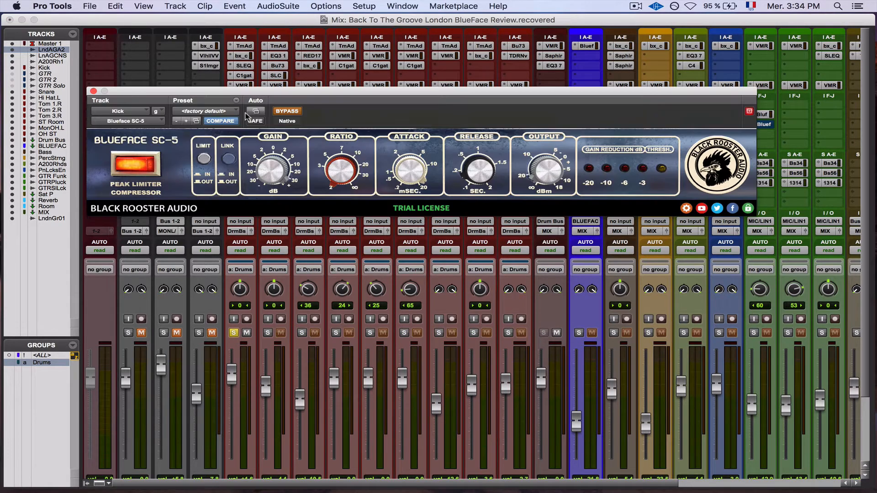
pyautogui.moveTo(311, 93); pyautogui.dragTo(310, 128)
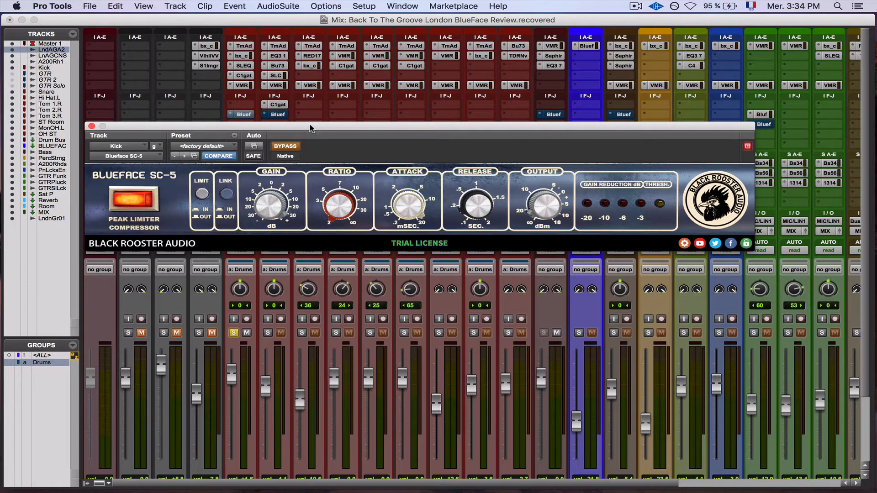
pyautogui.moveTo(311, 128); pyautogui.dragTo(342, 131)
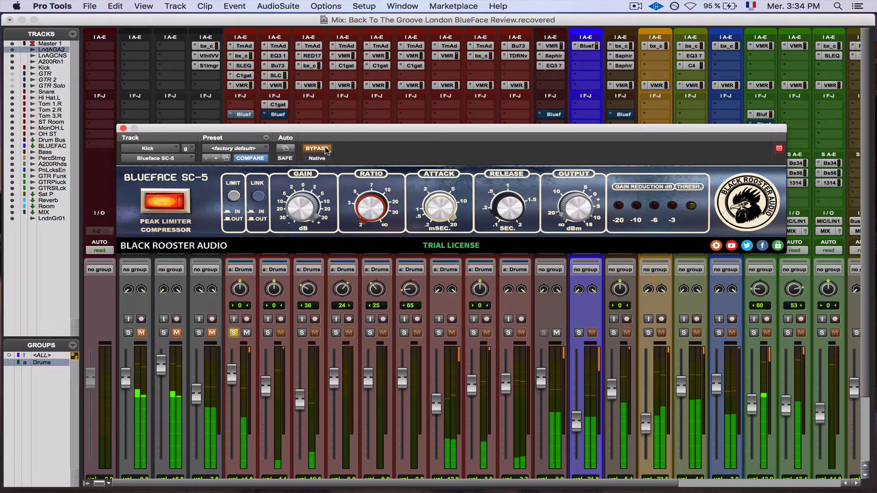
# - Play back the Kick alone, compare its BlueFace SC-5 bypassed and active, and leave the plug-in active
pyautogui.click(325, 149)
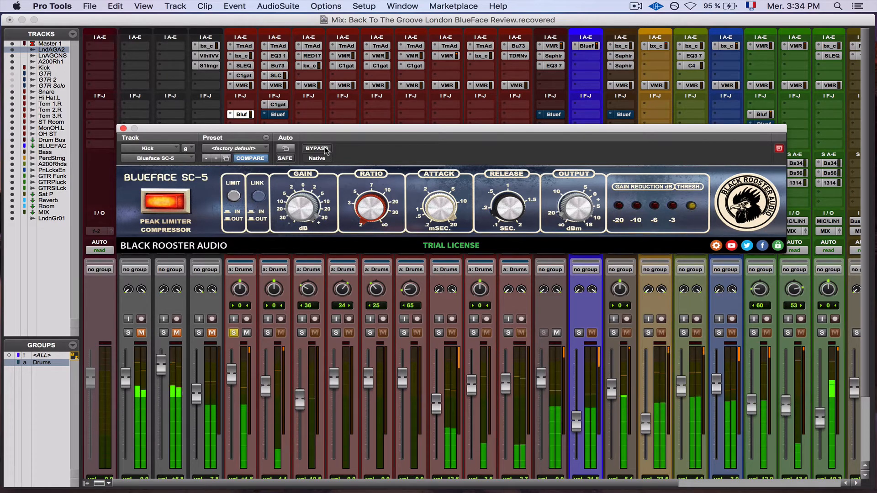
pyautogui.click(316, 148)
pyautogui.click(316, 149)
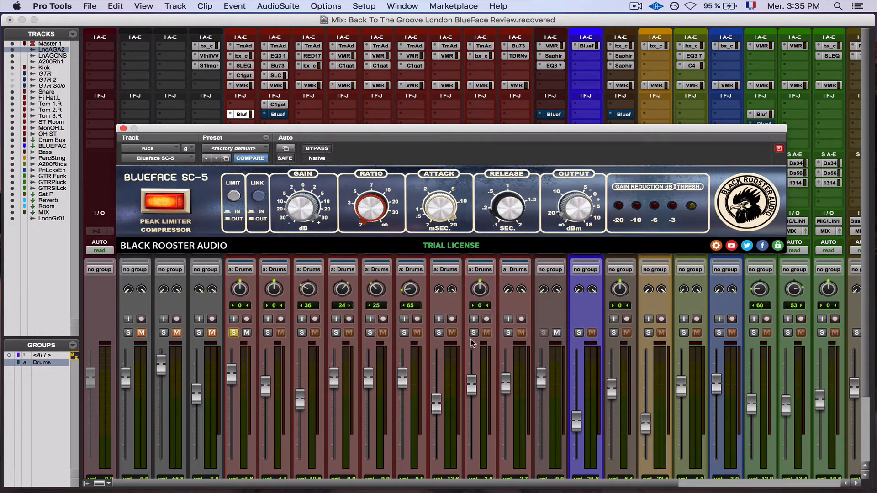
# - Solo OH ST alongside the Kick and play both back, comparing the Kick's BlueFace SC-5 bypassed and active
pyautogui.scroll(-4, 472, 342)
pyautogui.scroll(2, 484, 327)
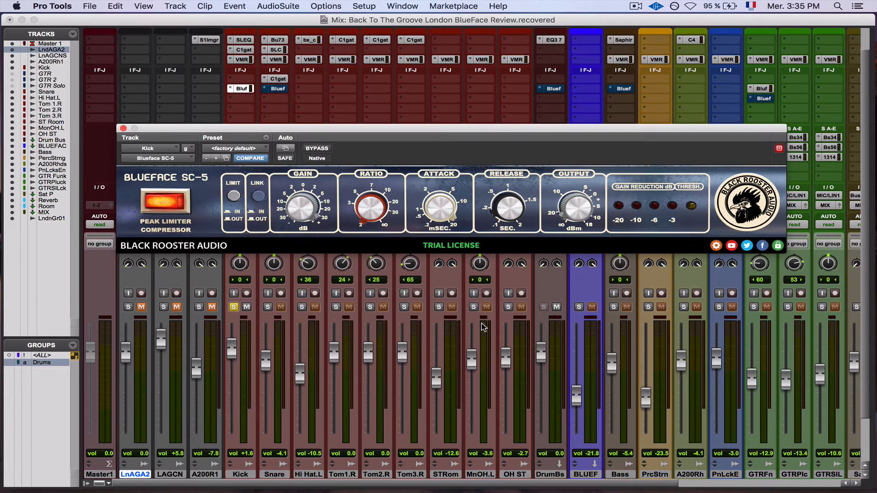
pyautogui.click(508, 309)
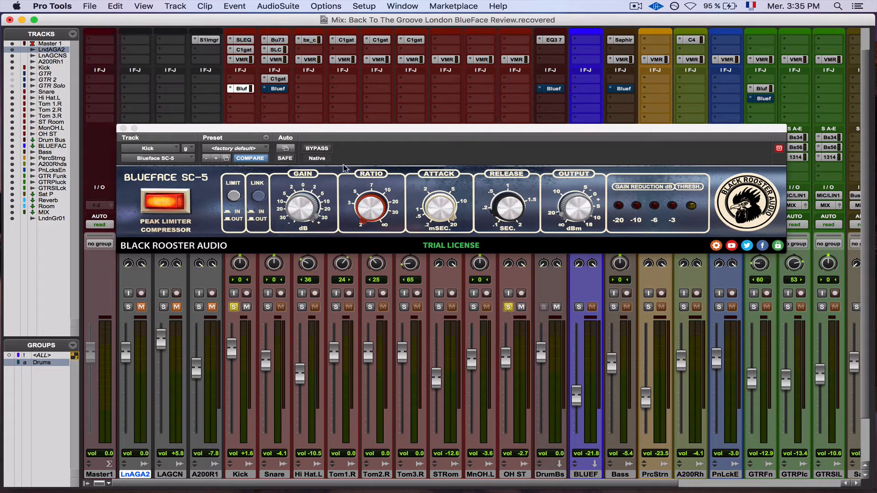
pyautogui.click(316, 149)
pyautogui.press('space')
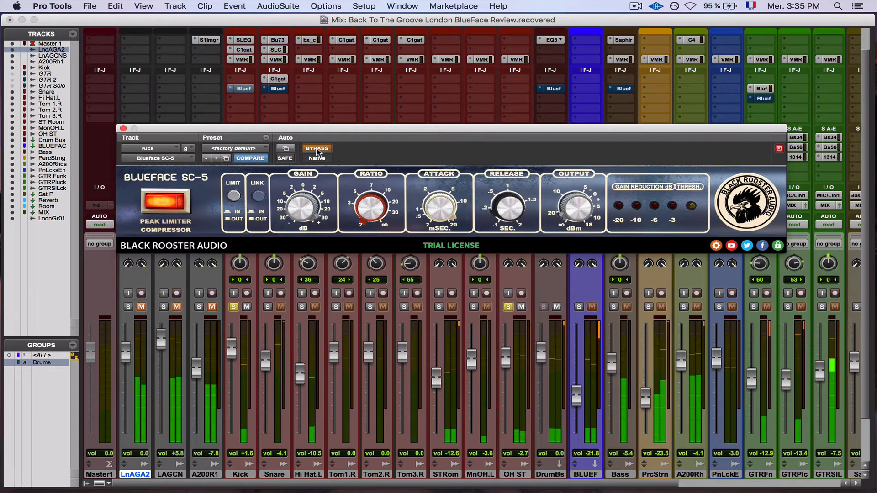
pyautogui.click(316, 148)
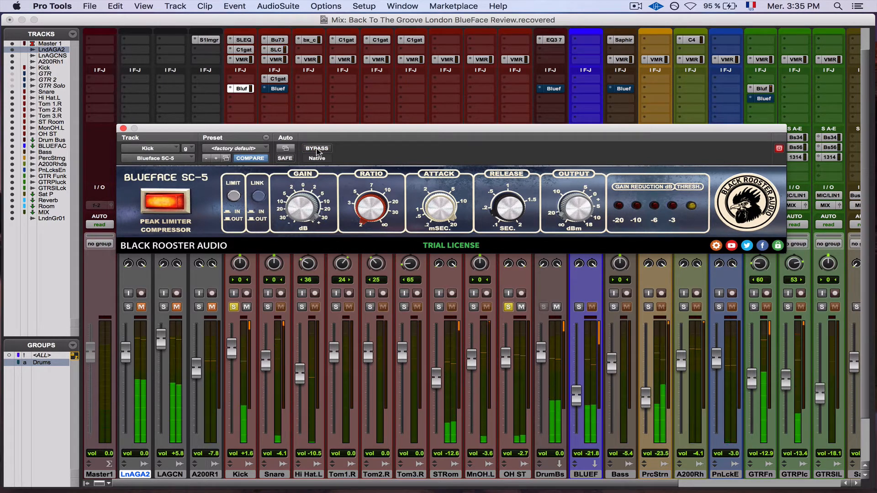
pyautogui.click(317, 149)
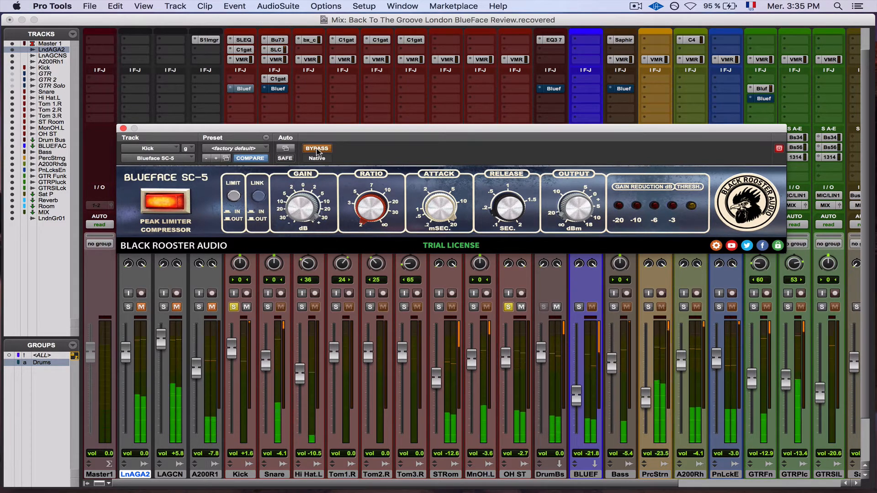
pyautogui.click(316, 149)
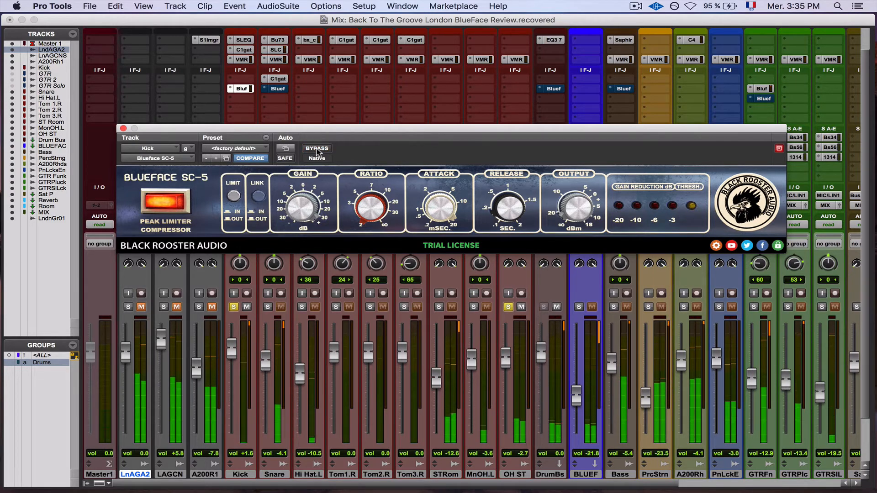
pyautogui.click(317, 149)
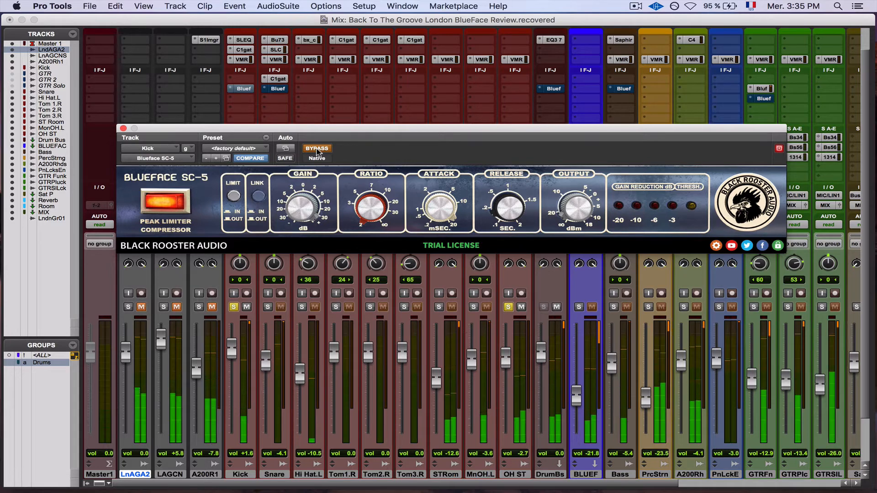
pyautogui.click(317, 149)
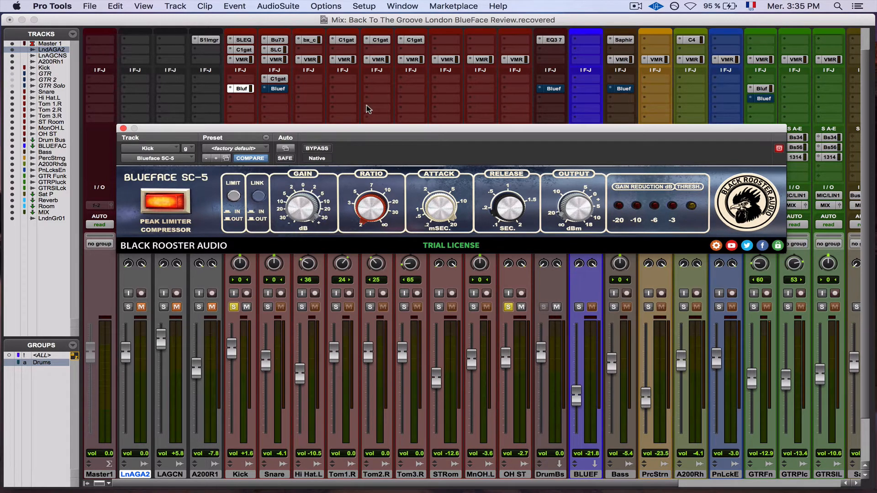
# - Replace the Kick and OH ST solos with the Snare only, and open the Snare's BlueFace SC-5 insert with the plug-in active
pyautogui.scroll(2, 368, 108)
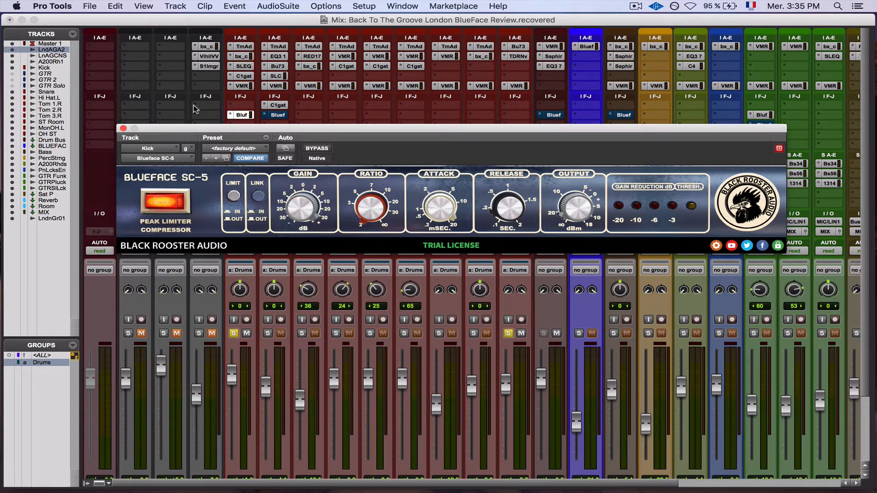
pyautogui.scroll(-1, 193, 108)
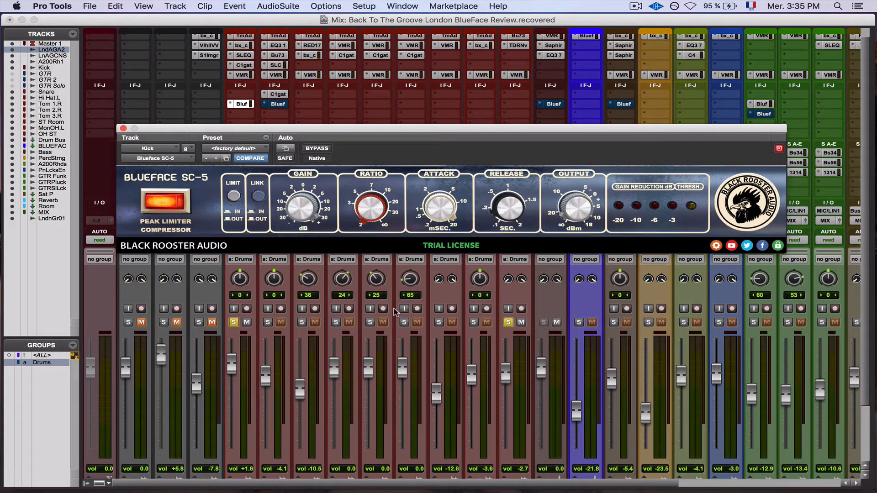
pyautogui.scroll(1, 377, 109)
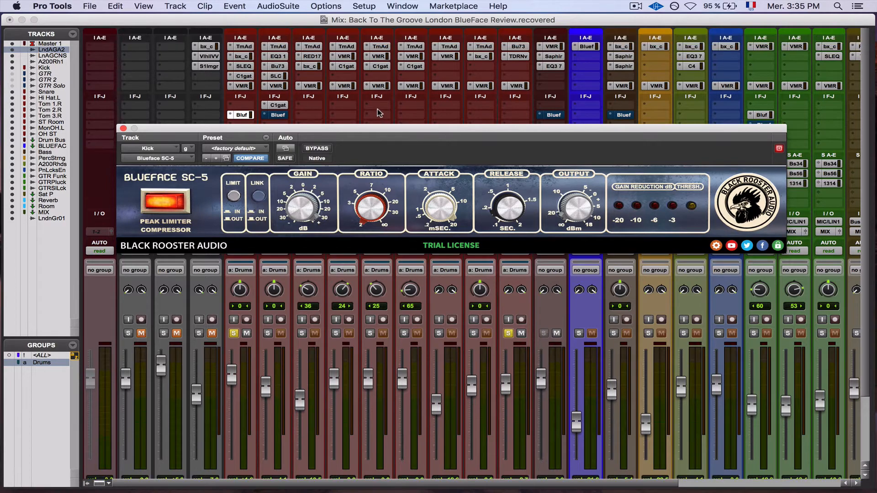
pyautogui.keyDown('alt'); pyautogui.click(268, 333); pyautogui.keyUp('alt')
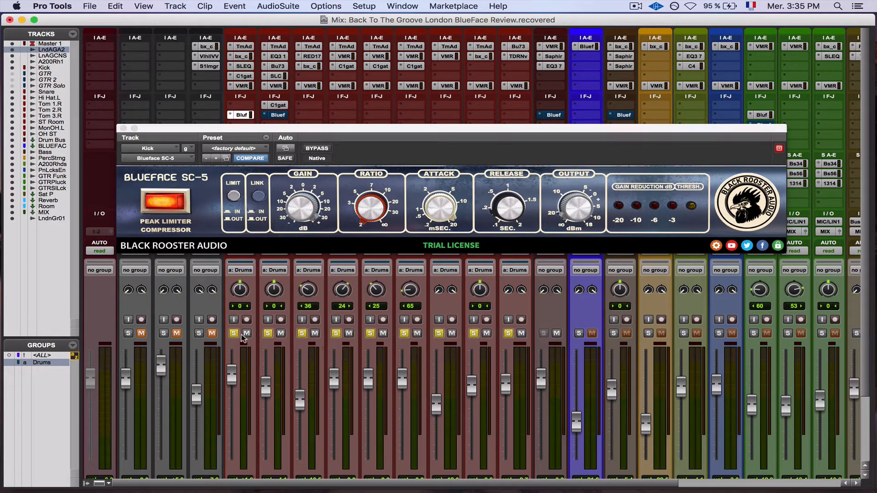
pyautogui.click(267, 333)
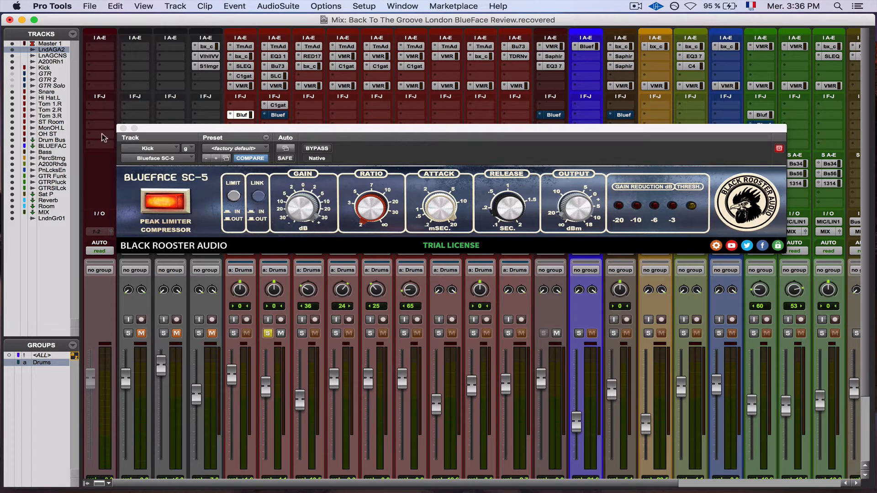
pyautogui.click(279, 118)
pyautogui.click(277, 116)
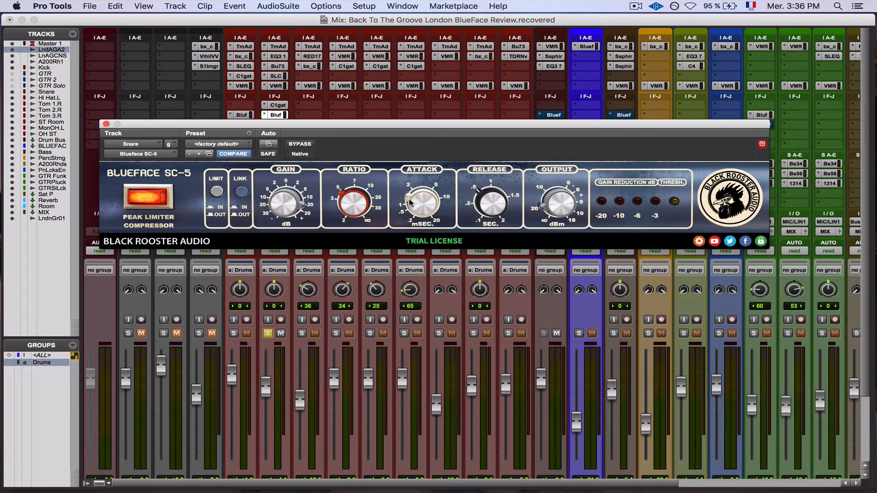
# - Play back the Snare alone and compare the sound with its BlueFace SC-5 bypassed and active
pyautogui.click(300, 144)
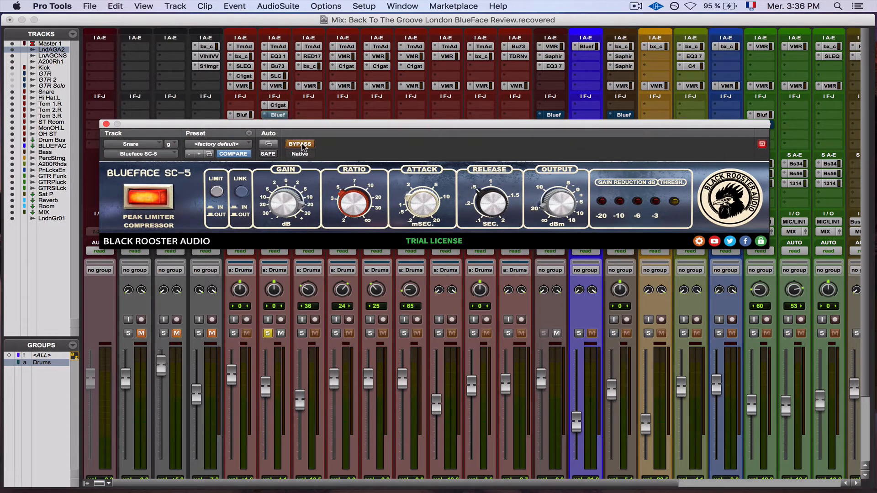
pyautogui.press('space')
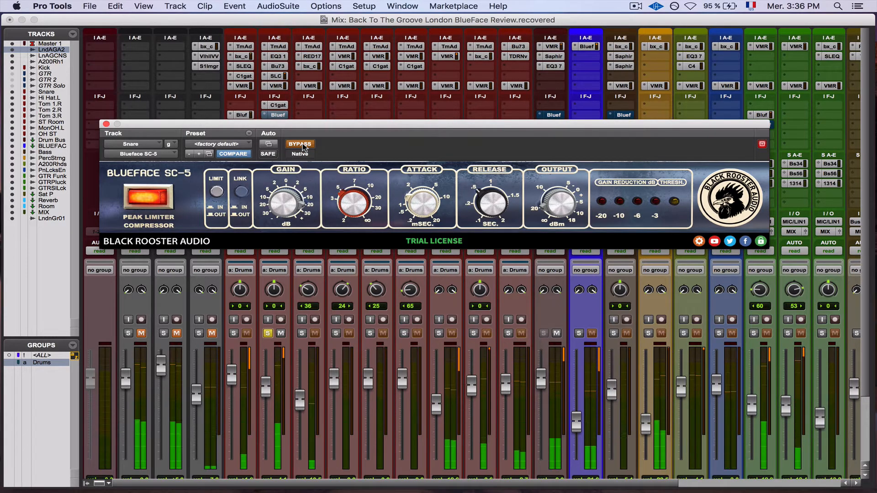
pyautogui.click(300, 144)
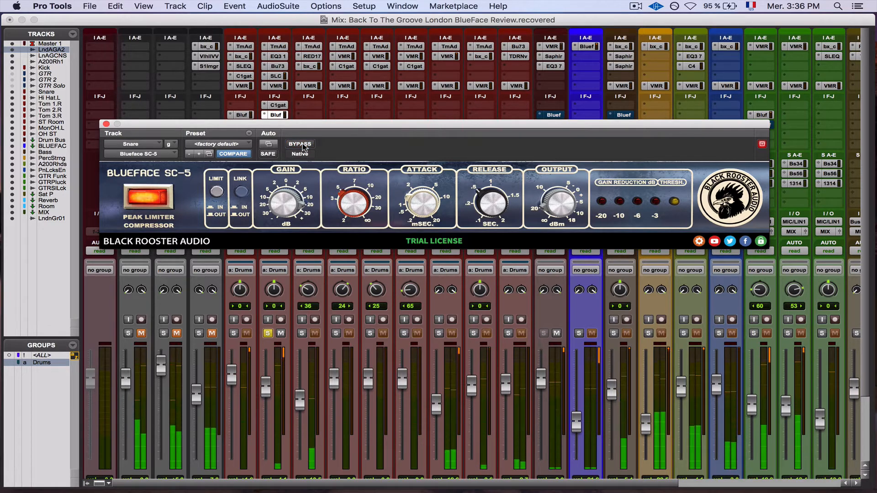
pyautogui.click(300, 144)
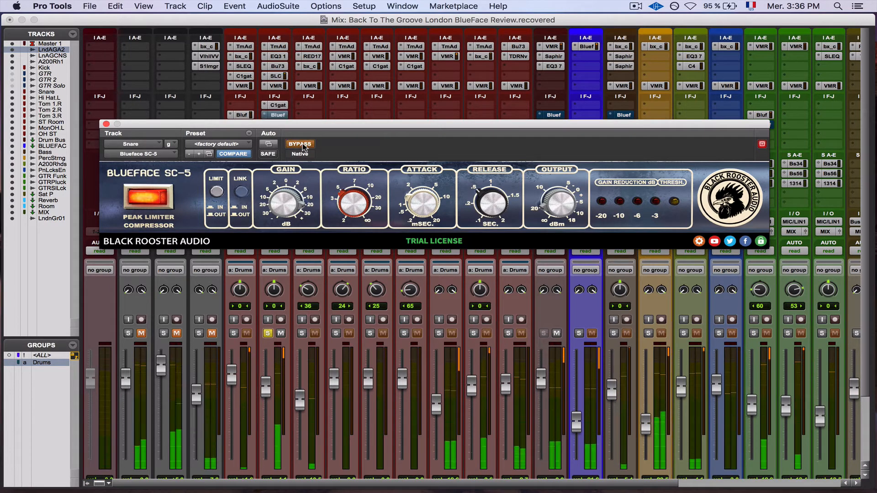
pyautogui.click(300, 143)
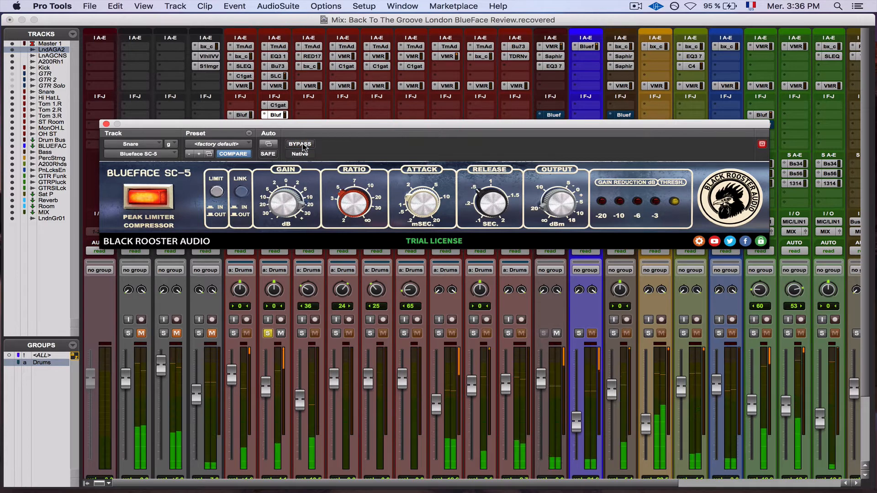
pyautogui.click(300, 144)
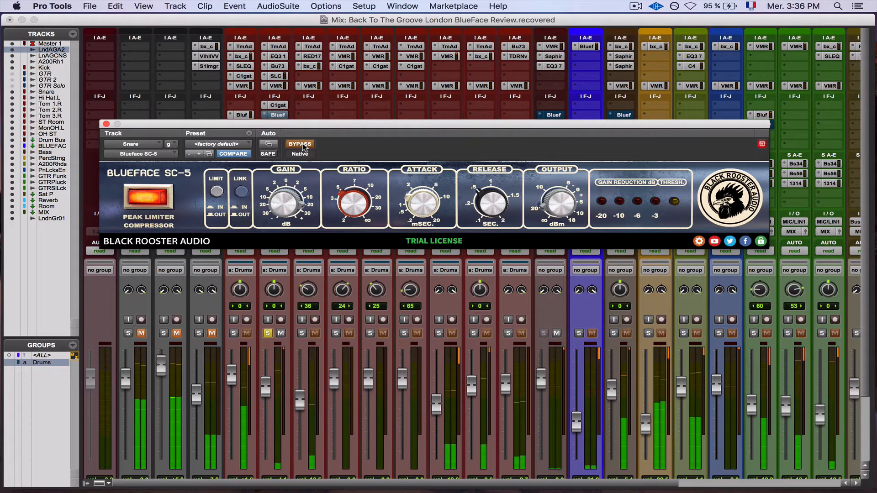
pyautogui.click(300, 143)
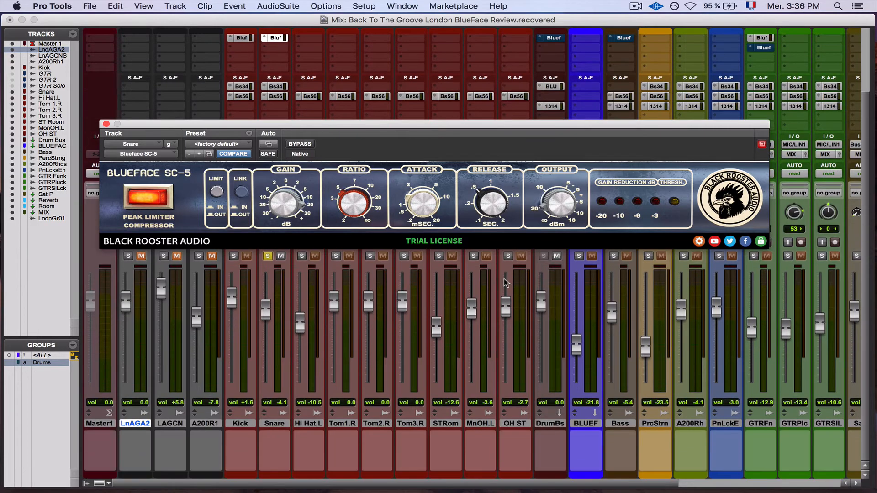
# - Solo OH ST alongside the Snare, compare the Snare's BlueFace SC-5 bypassed and active during playback, and close the plug-in window
pyautogui.click(508, 334)
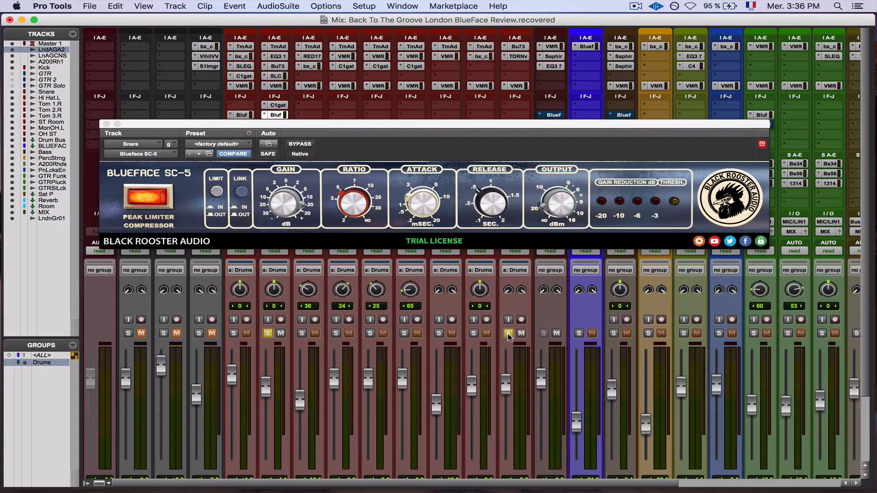
pyautogui.click(300, 144)
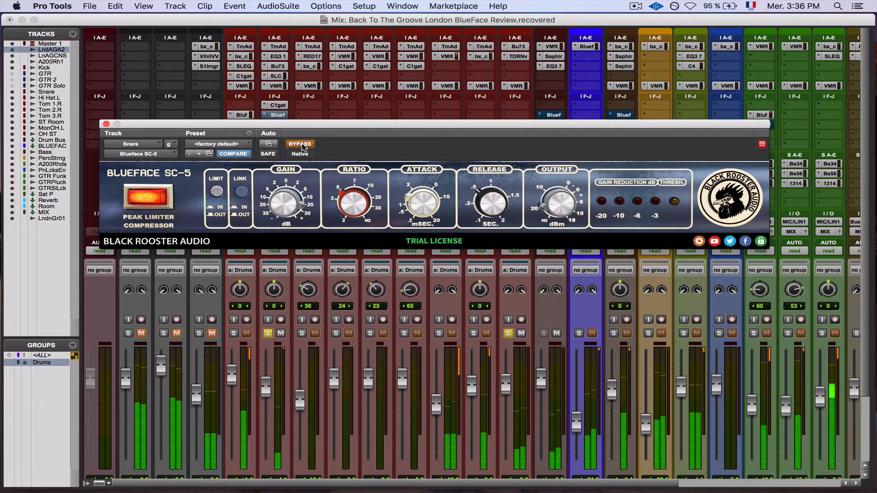
pyautogui.click(299, 143)
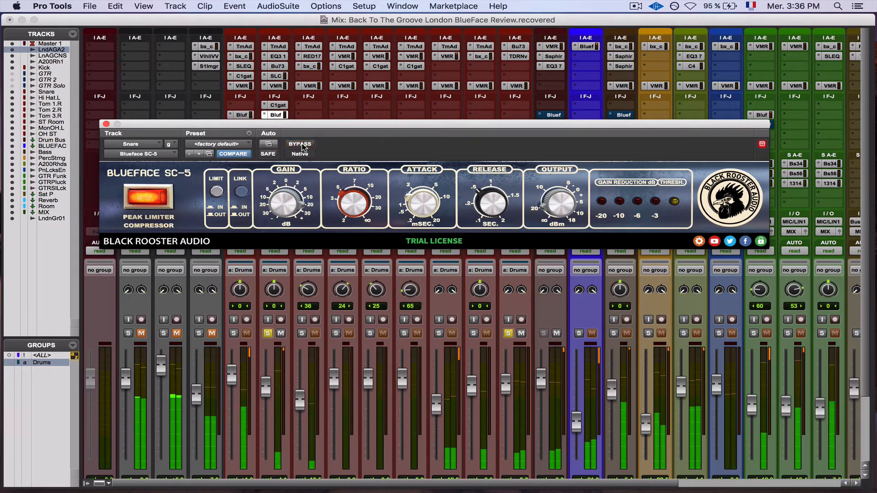
pyautogui.click(299, 144)
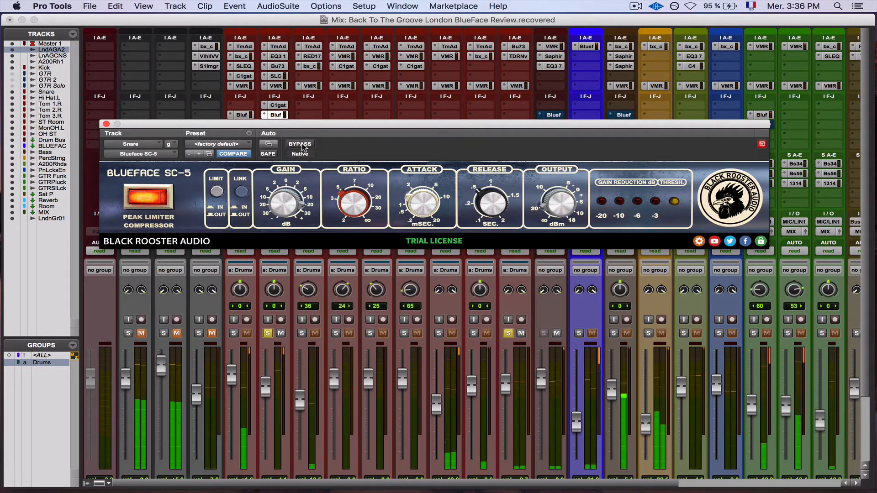
pyautogui.click(300, 144)
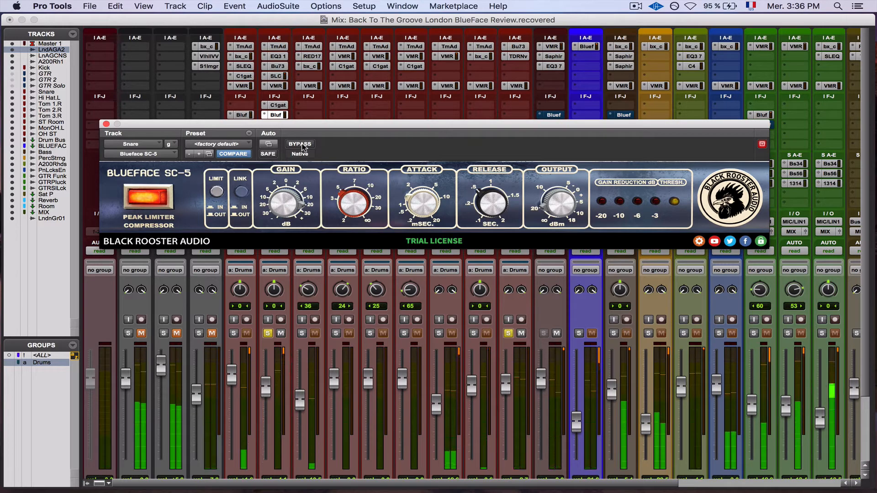
pyautogui.click(299, 144)
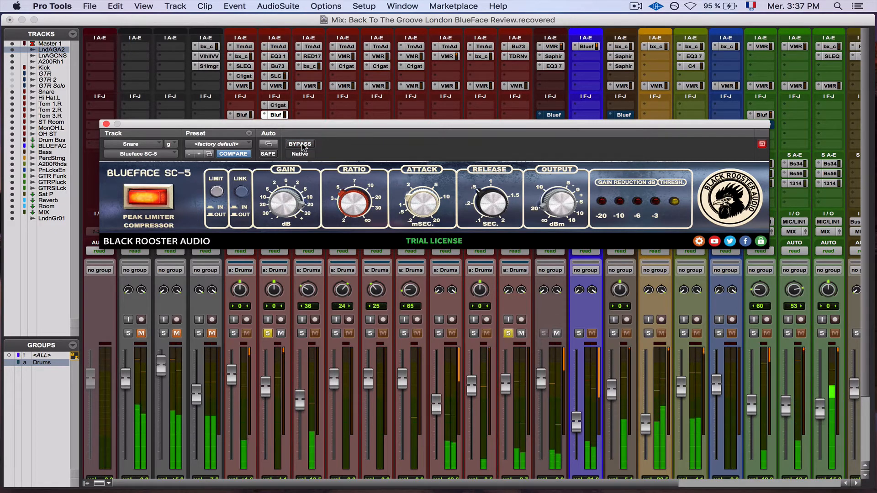
pyautogui.click(300, 144)
pyautogui.click(300, 143)
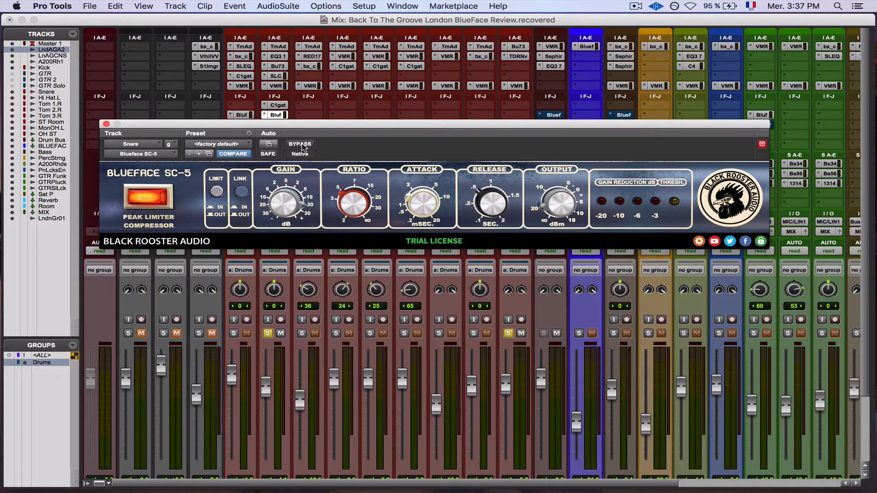
pyautogui.click(106, 124)
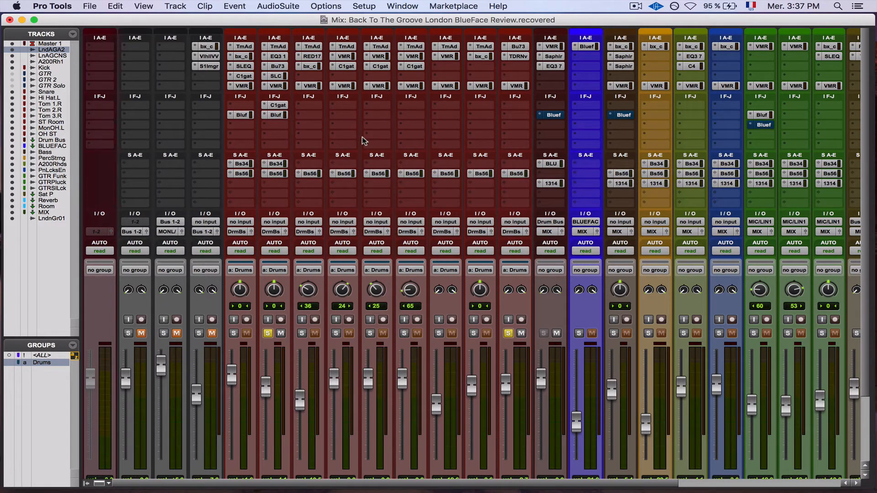
# - Replace the Snare and OH ST solos with the whole Drums group, mute the BLUEFACE aux, and open the Drum Bus's BlueFace SC-5
pyautogui.click(268, 333)
pyautogui.hscroll(5, 558, 347)
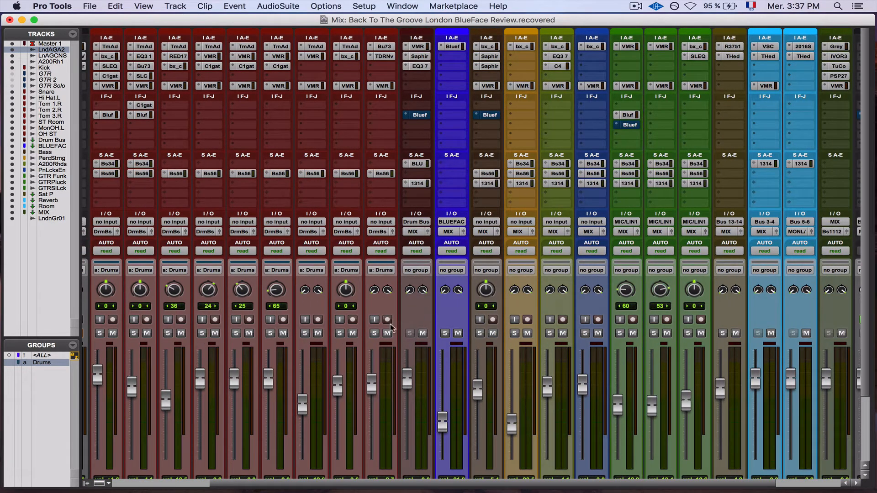
pyautogui.click(374, 334)
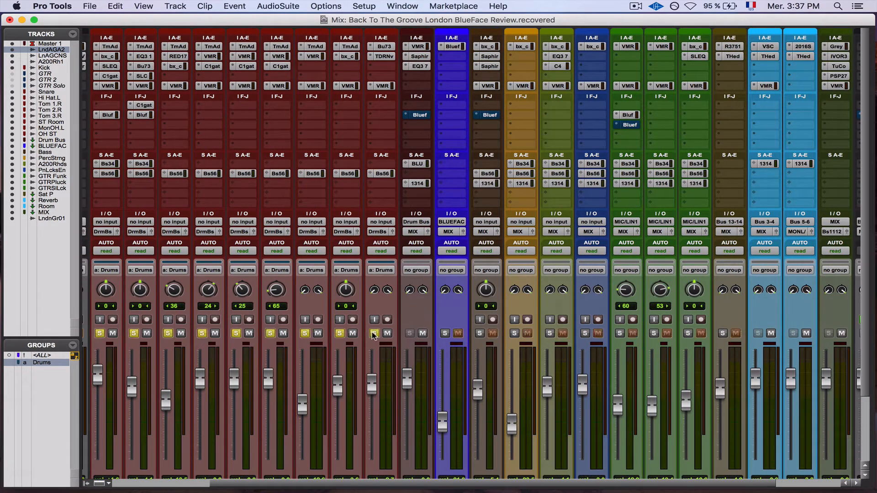
pyautogui.click(458, 334)
pyautogui.click(420, 115)
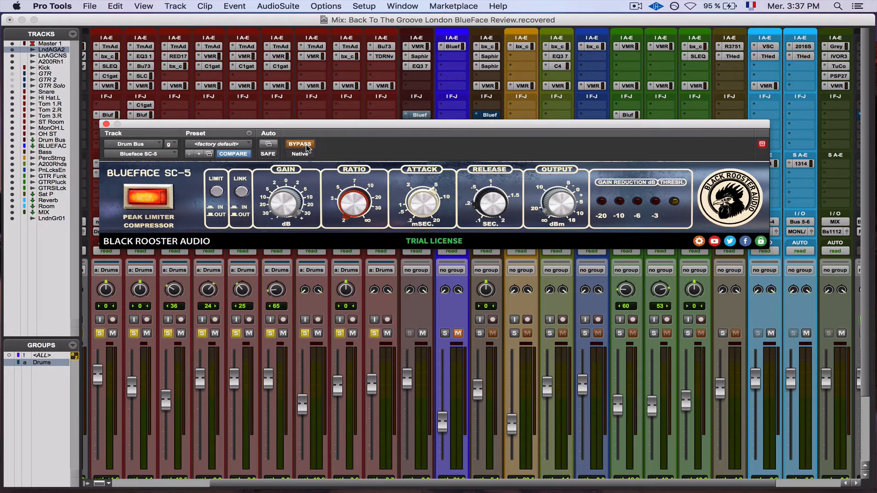
# - Play back the drums, compare the Drum Bus's BlueFace SC-5 bypassed and active, leave it active and close the plug-in window
pyautogui.press('space')
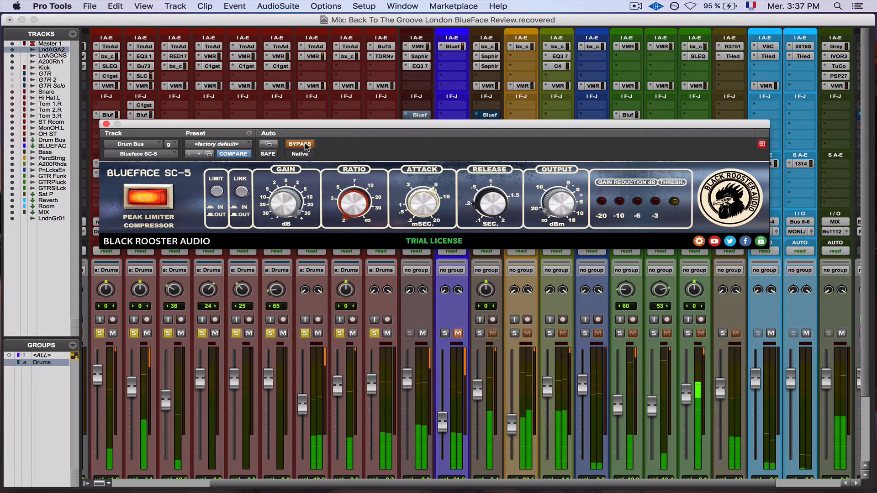
pyautogui.click(300, 144)
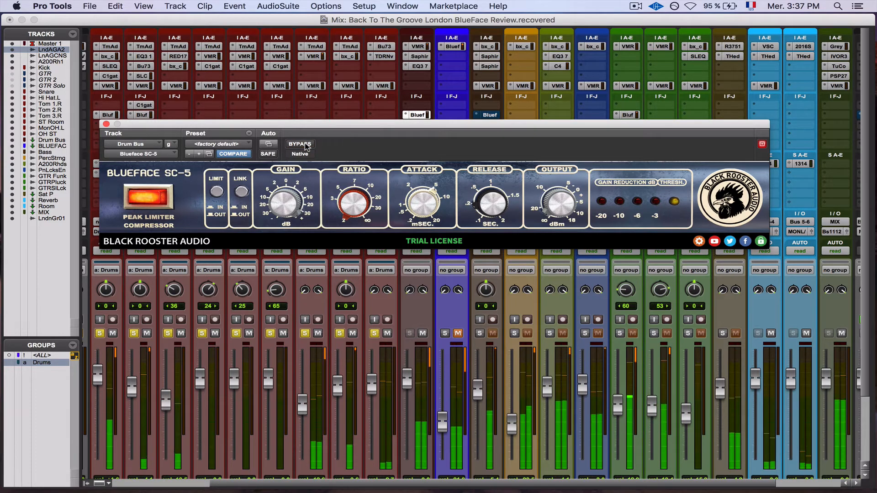
pyautogui.click(300, 144)
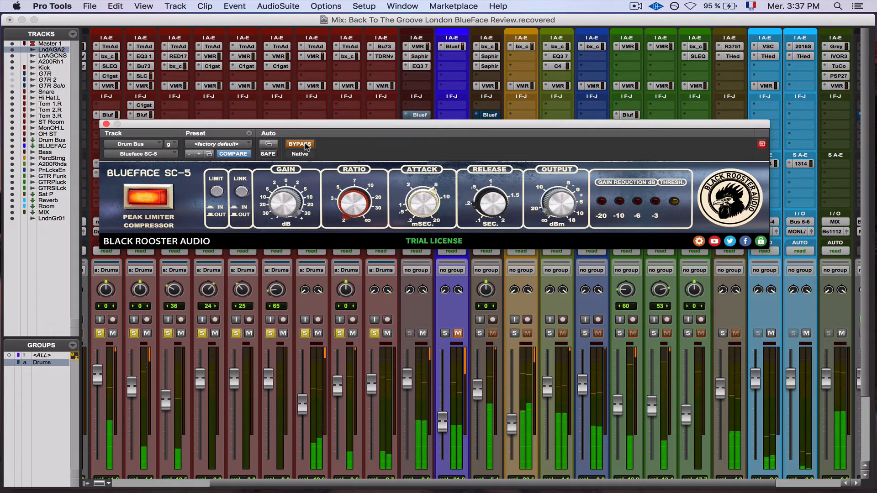
pyautogui.click(304, 144)
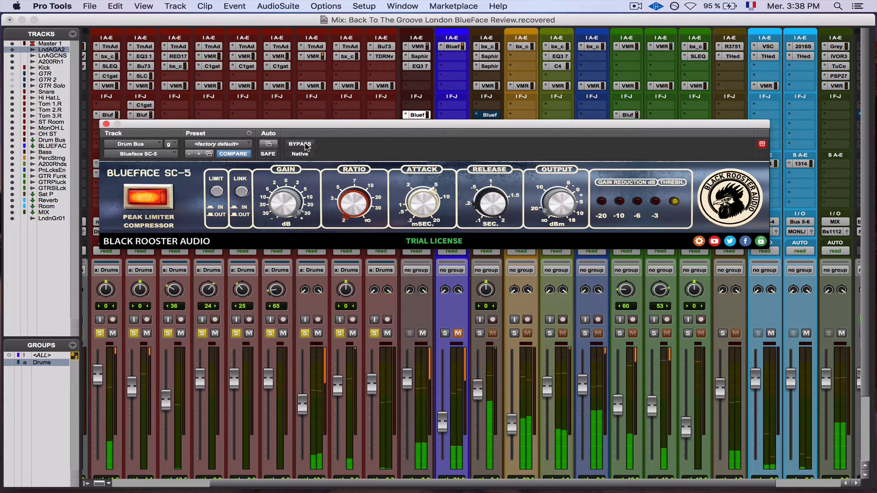
pyautogui.click(305, 144)
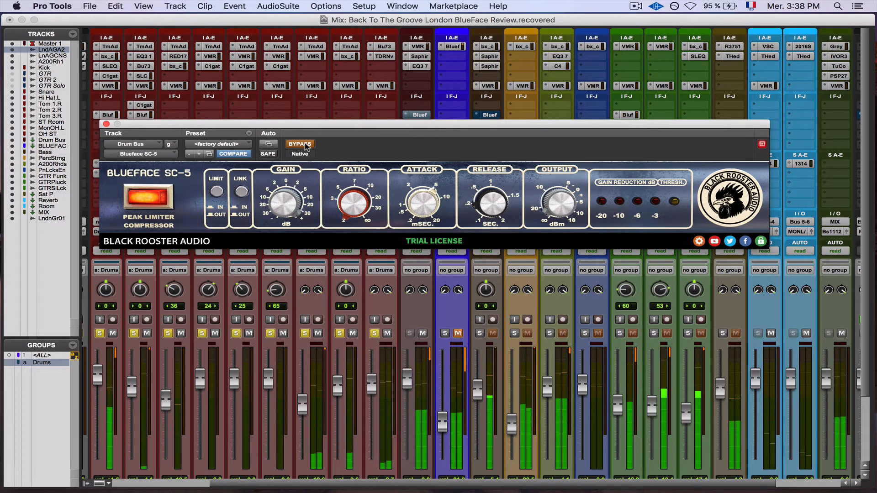
pyautogui.click(304, 144)
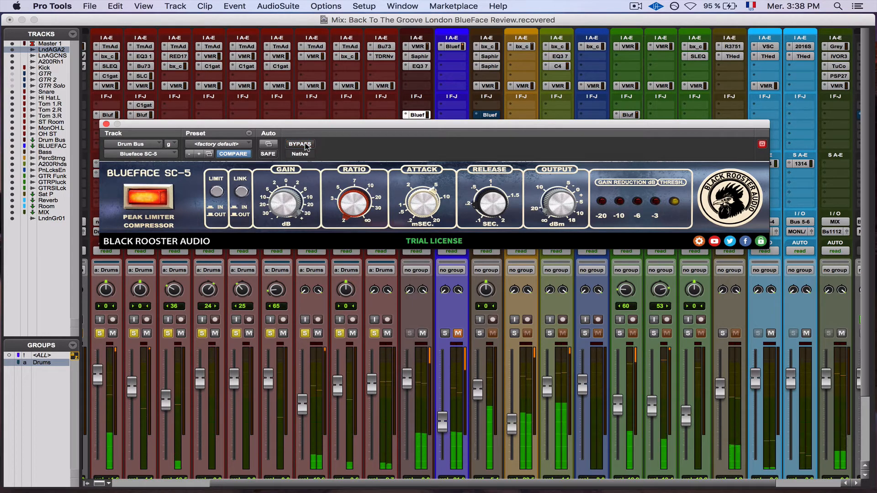
pyautogui.click(305, 144)
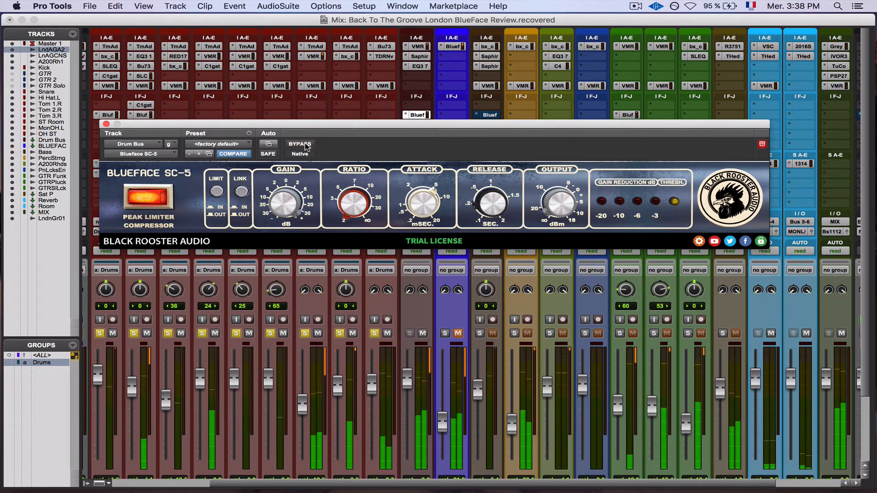
pyautogui.click(305, 144)
pyautogui.press('space')
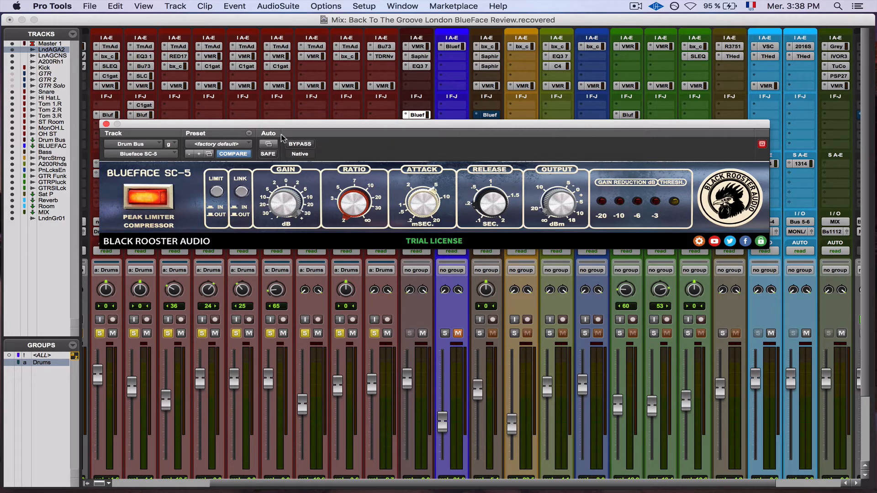
pyautogui.click(106, 124)
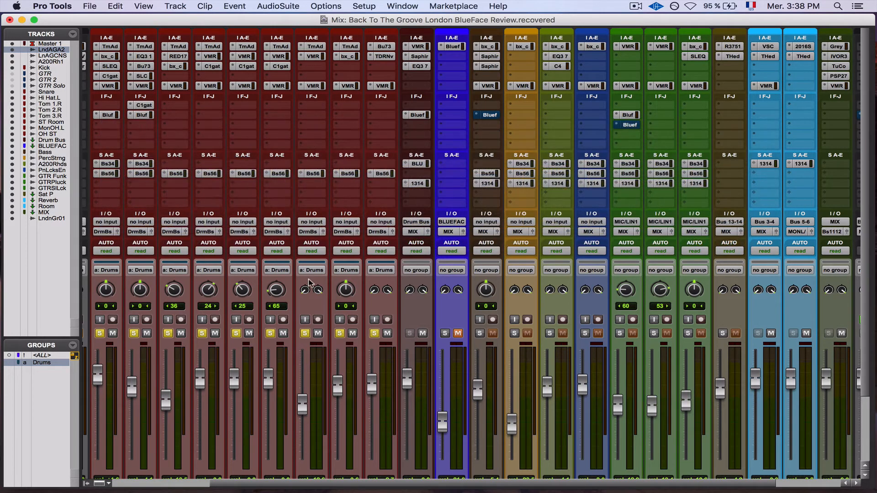
# - Solo the BLUEFACE aux, inspect the settings of its BlueFace SC-5 insert, and close the plug-in window
pyautogui.click(445, 334)
pyautogui.click(453, 47)
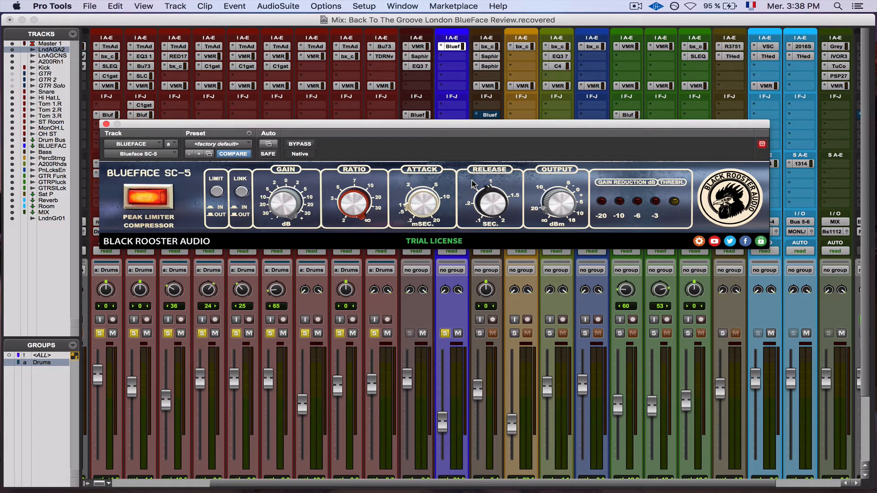
pyautogui.press('super+w')
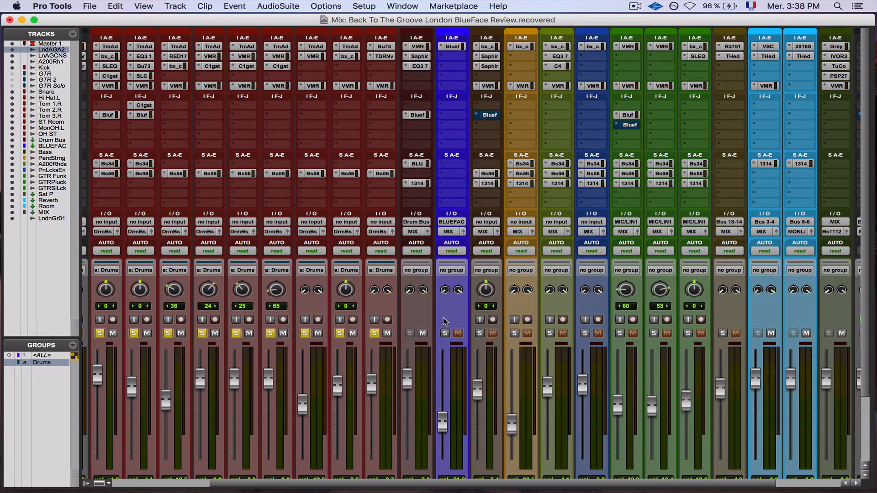
# - During drum playback, blend in the BLUEFACE aux by soloing it, sweeping its volume up to +3.8 dB and down, and settling at -11.5 dB
pyautogui.scroll(-3, 445, 320)
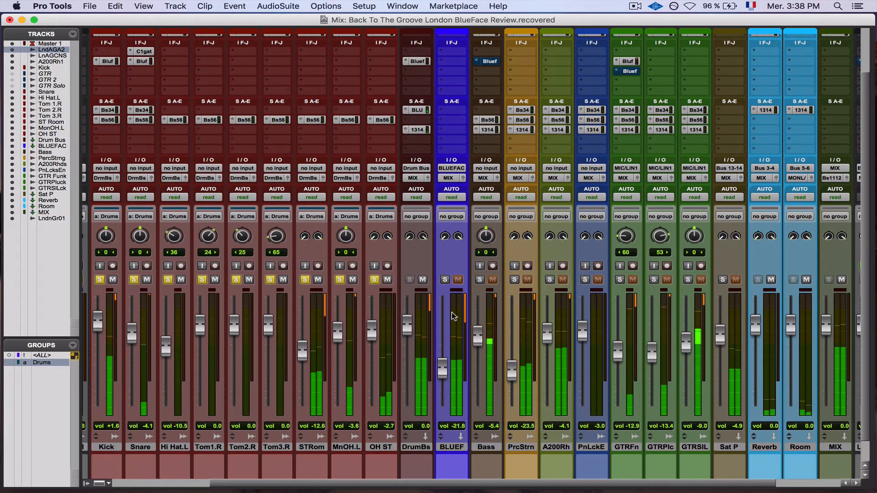
pyautogui.click(445, 279)
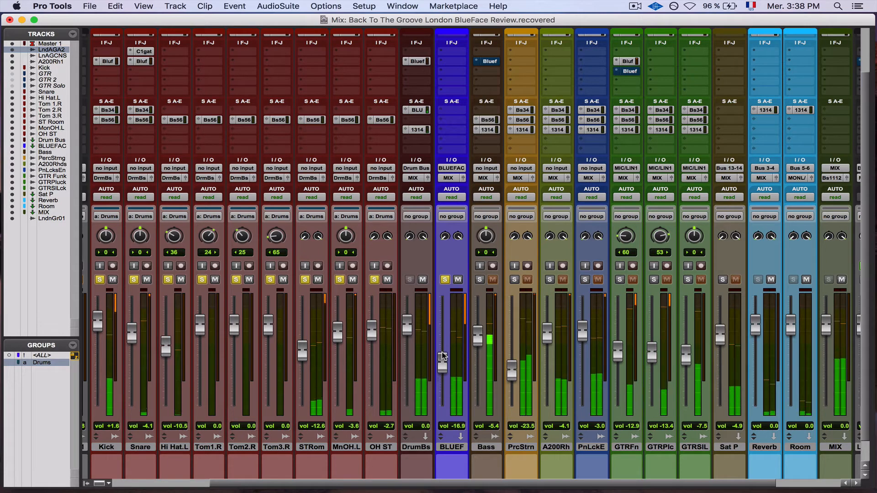
pyautogui.moveTo(442, 372); pyautogui.dragTo(441, 321)
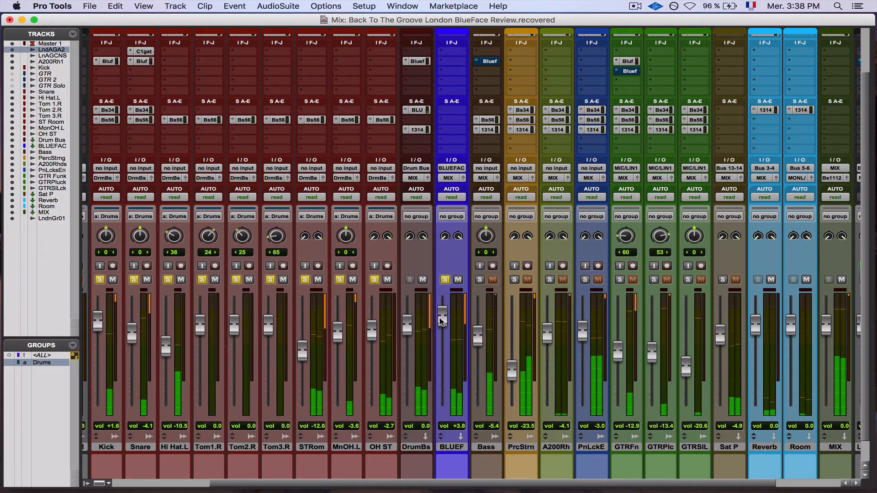
pyautogui.click(445, 279)
pyautogui.click(446, 280)
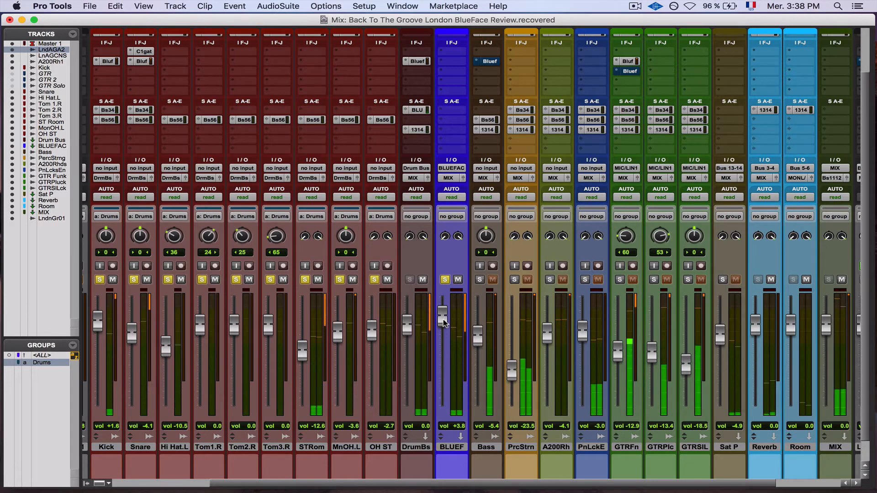
pyautogui.moveTo(443, 316); pyautogui.dragTo(446, 460)
pyautogui.moveTo(442, 412); pyautogui.dragTo(442, 352)
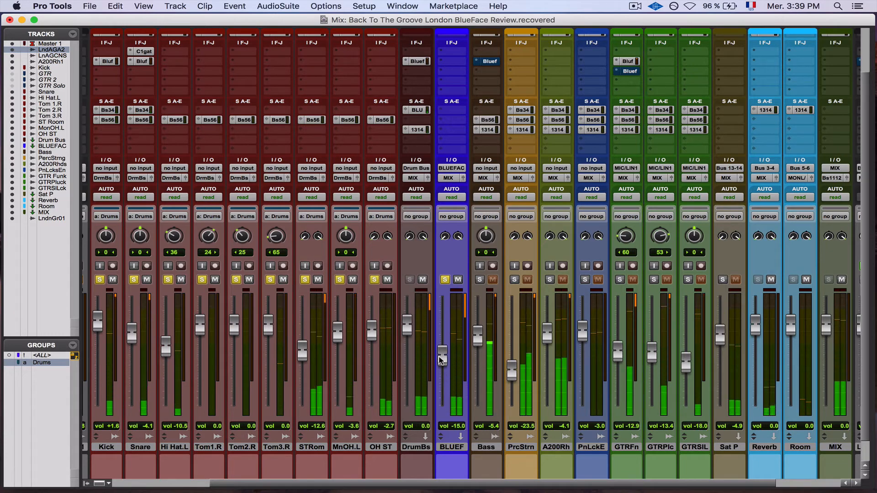
# - Compare the drums with and without the BLUEFACE aux soloed, and lower the aux volume to -16.3 dB
pyautogui.click(445, 280)
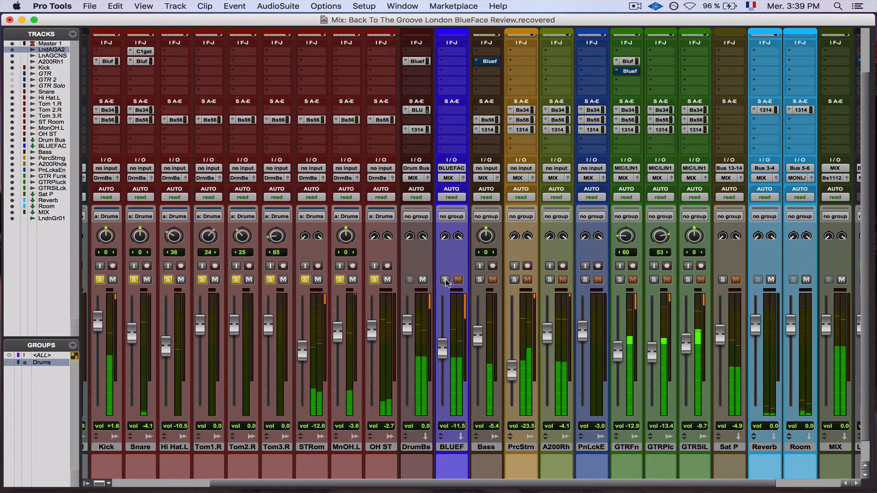
pyautogui.click(445, 280)
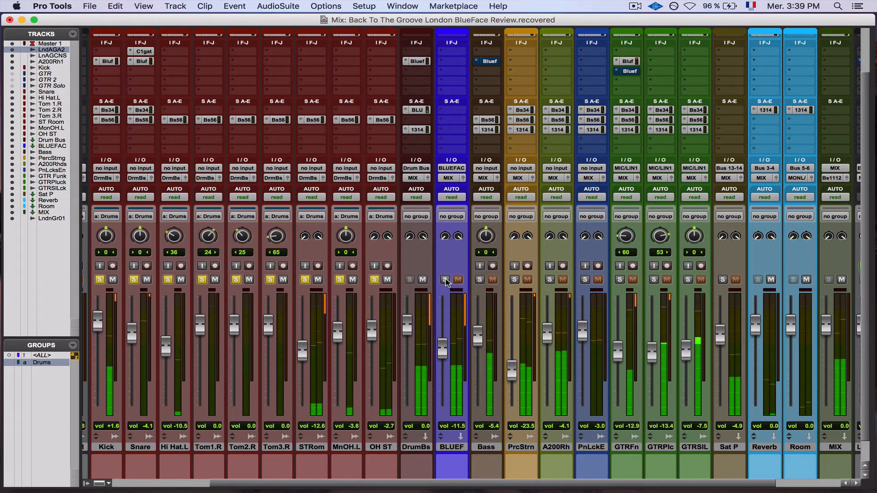
pyautogui.click(445, 280)
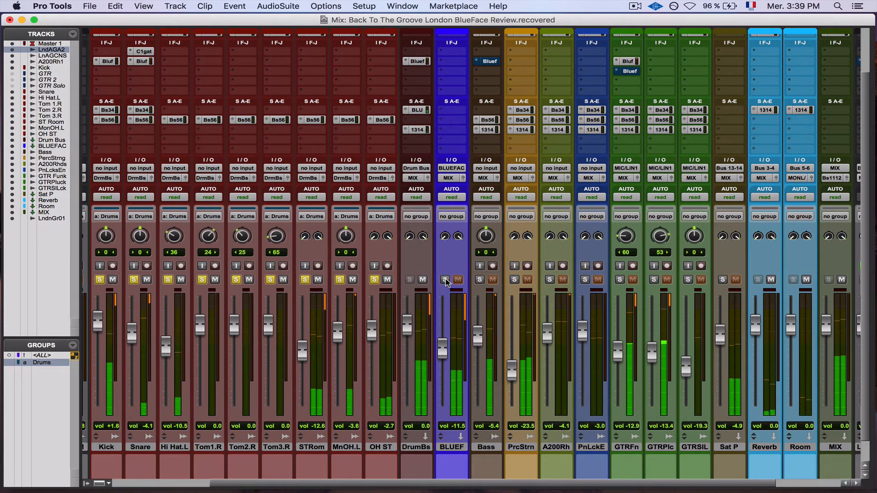
pyautogui.click(445, 279)
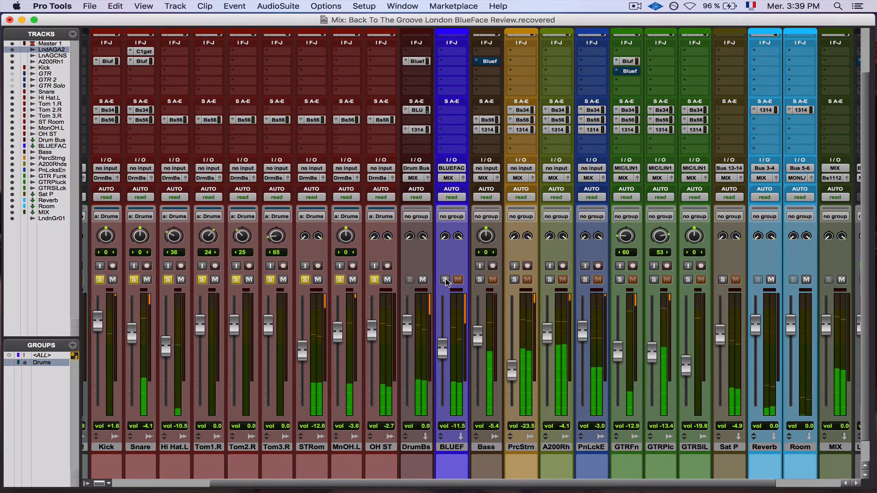
pyautogui.moveTo(442, 348); pyautogui.dragTo(443, 360)
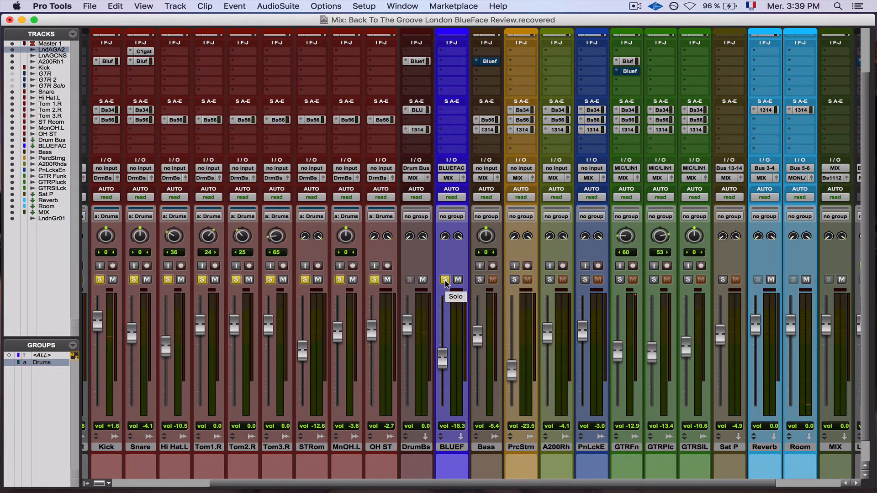
# - Clear all solos, play the full mix, and set the BLUEFACE aux volume to -13.1 dB
pyautogui.keyDown('alt'); pyautogui.click(444, 280); pyautogui.keyUp('alt')
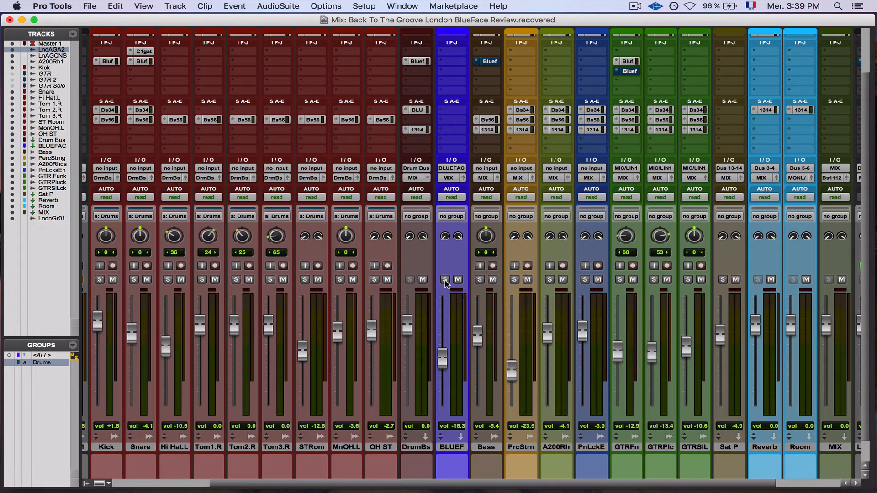
pyautogui.press('space')
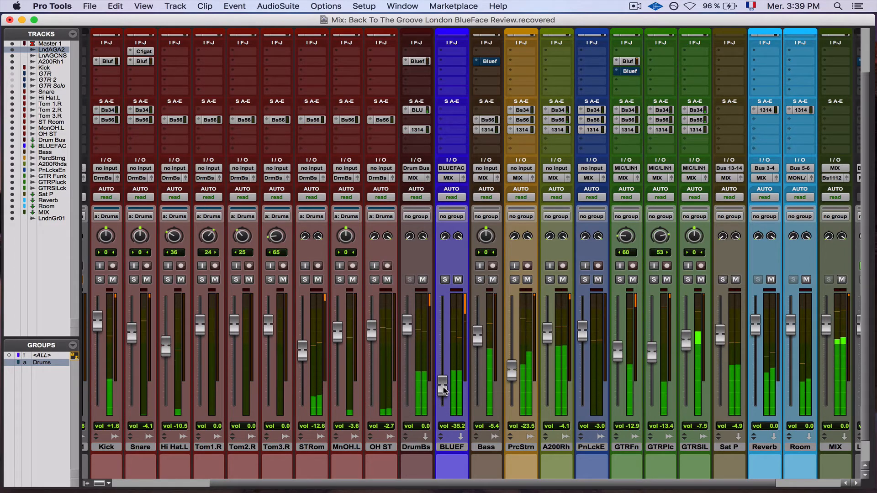
pyautogui.moveTo(442, 363)
pyautogui.mouseDown()
pyautogui.moveTo(442, 327)
pyautogui.moveTo(441, 402)
pyautogui.moveTo(442, 357)
pyautogui.mouseUp()
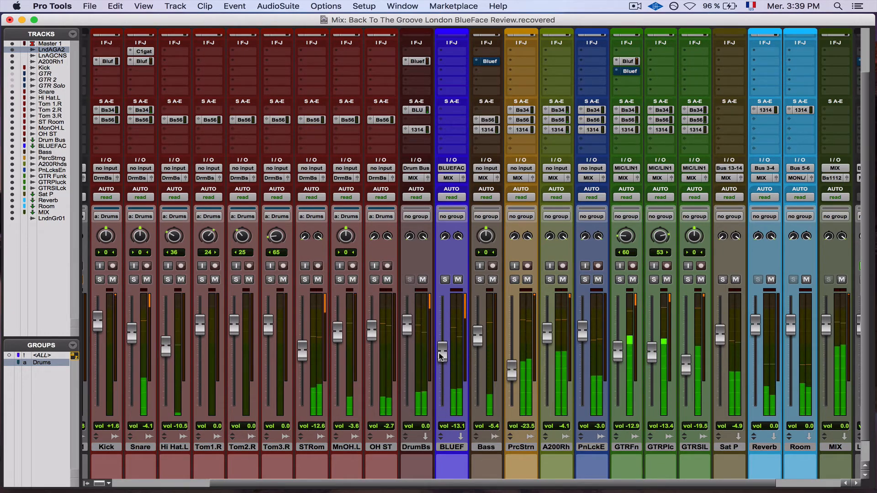
# - Compare the full mix with the BLUEFACE aux muted and unmuted, fine-tuning its volume to -12.9 dB and leaving it unmuted
pyautogui.click(458, 280)
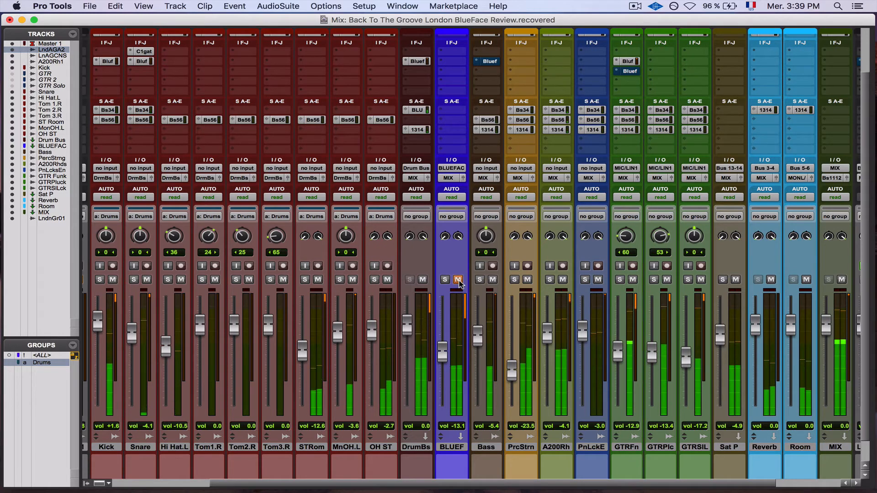
pyautogui.click(458, 280)
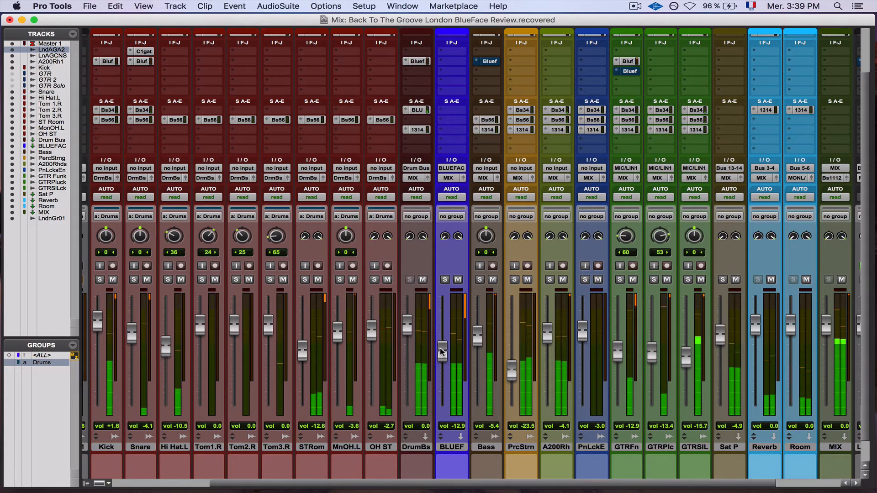
pyautogui.click(458, 279)
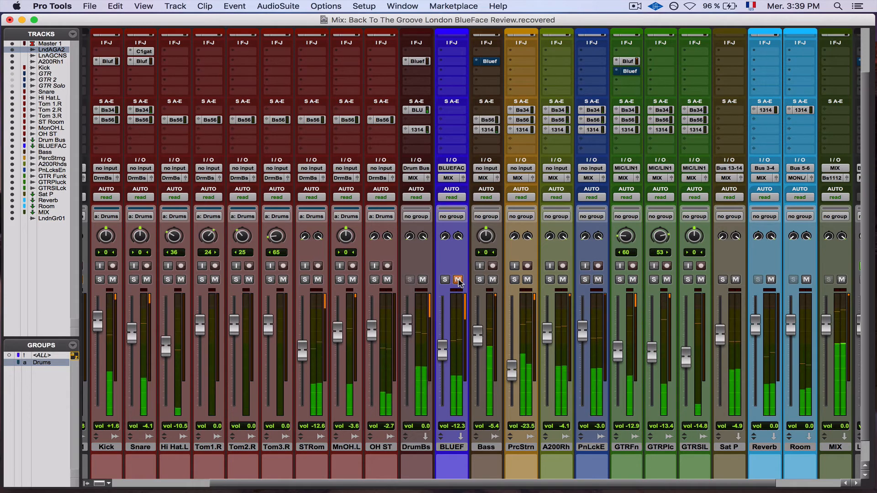
pyautogui.click(458, 280)
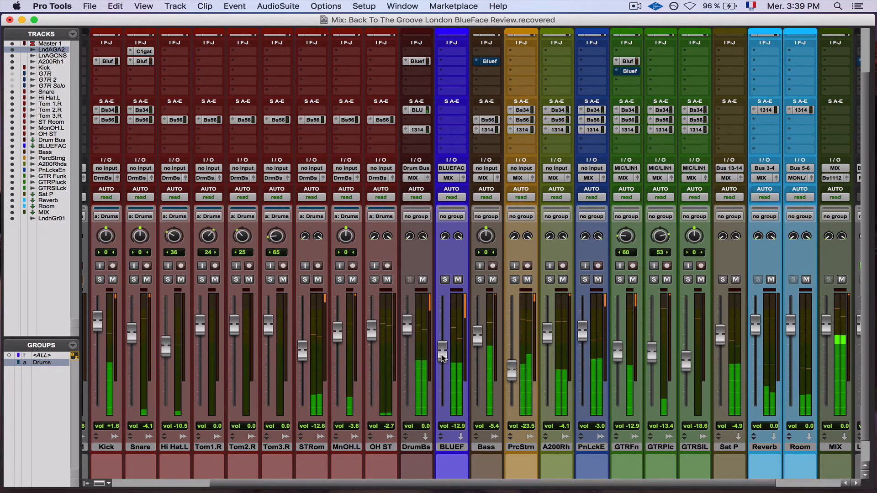
pyautogui.click(458, 280)
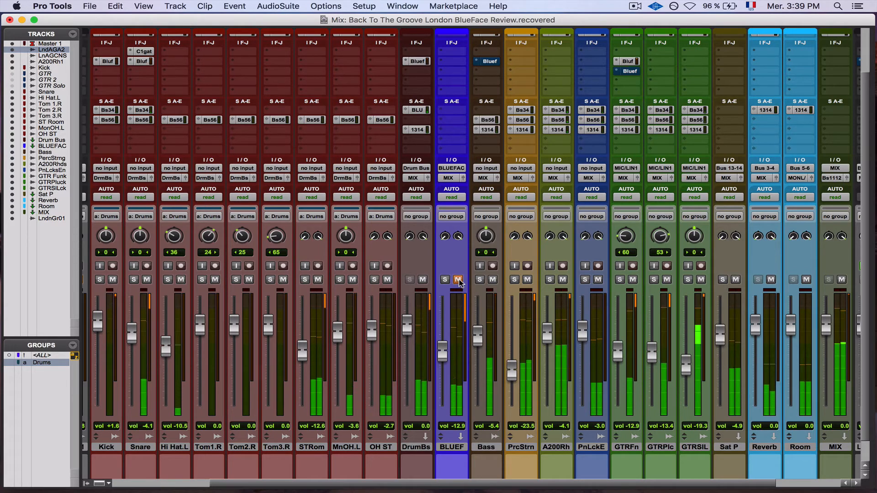
pyautogui.click(458, 280)
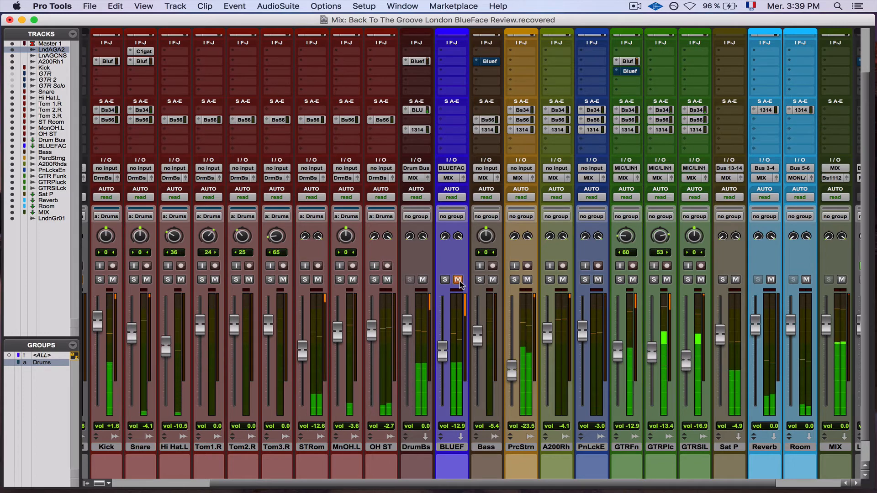
pyautogui.click(458, 280)
pyautogui.click(458, 280)
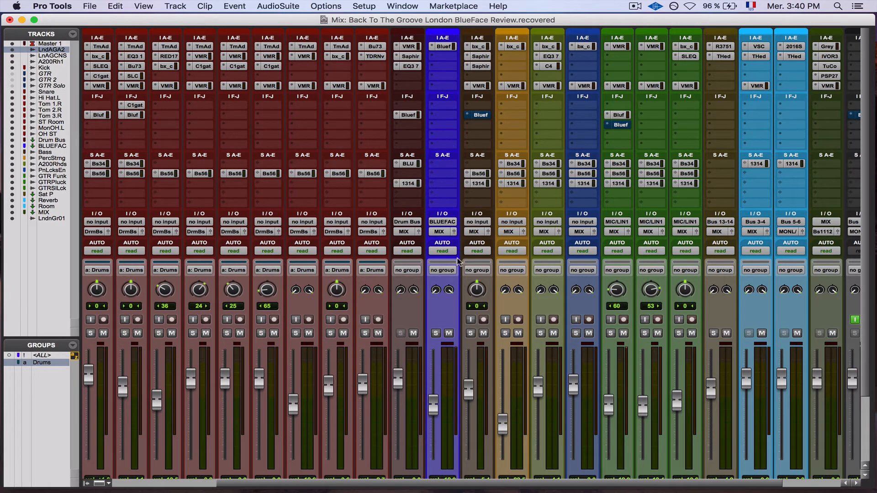
# - Solo the Bass track and open its BlueFace SC-5 plug-in
pyautogui.click(471, 333)
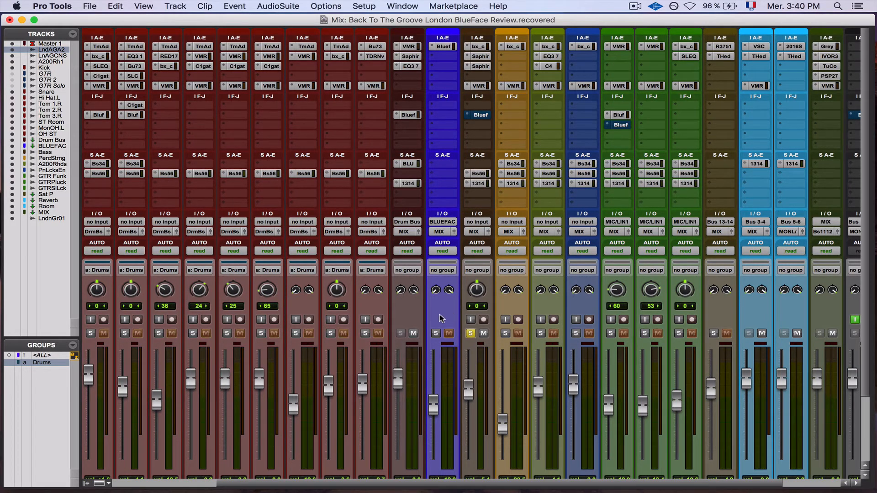
pyautogui.hscroll(2, 441, 319)
pyautogui.hscroll(1, 441, 319)
pyautogui.click(423, 116)
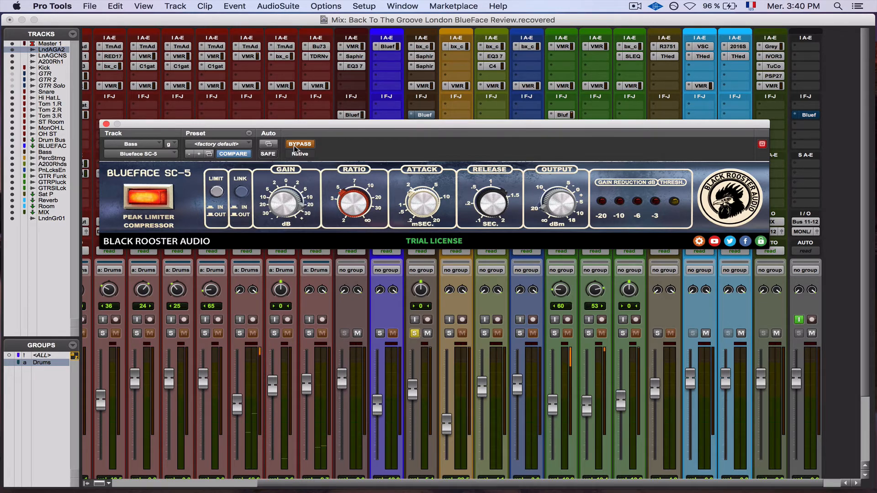
# - Compare the soloed bass with BlueFace SC-5 bypassed and active during playback, leaving the compressor active and closing its window
pyautogui.press('space')
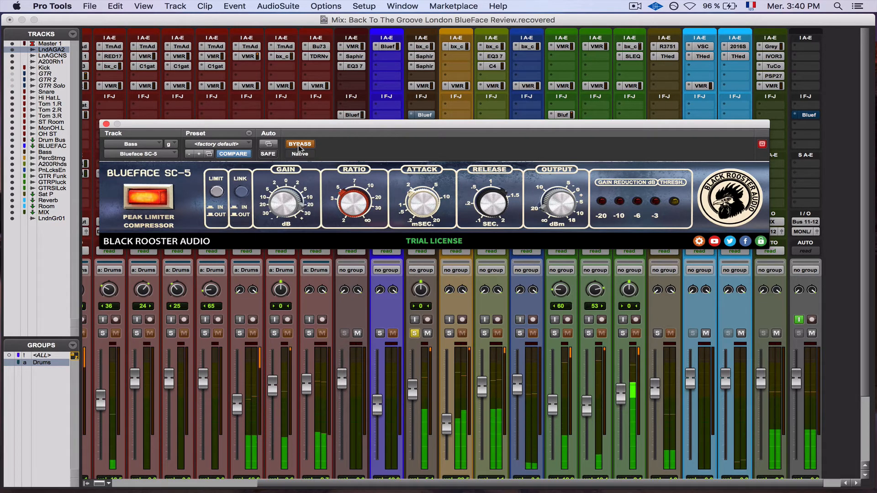
pyautogui.click(299, 145)
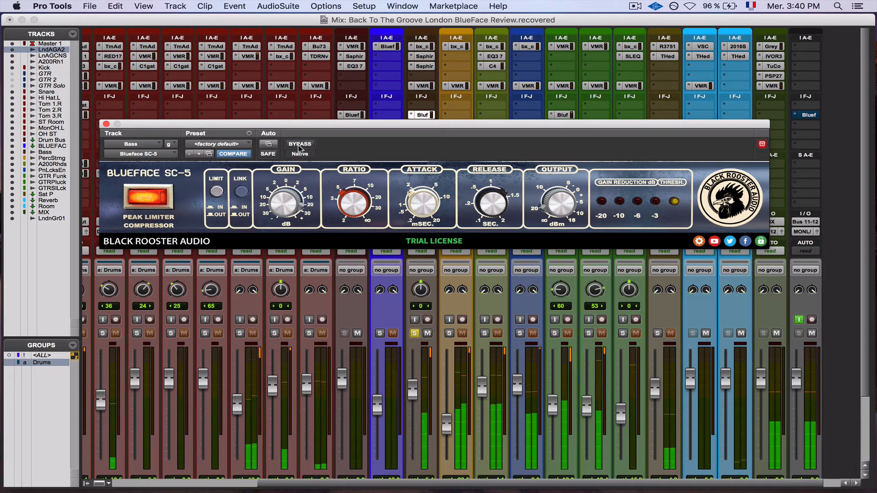
pyautogui.click(299, 145)
pyautogui.click(299, 145)
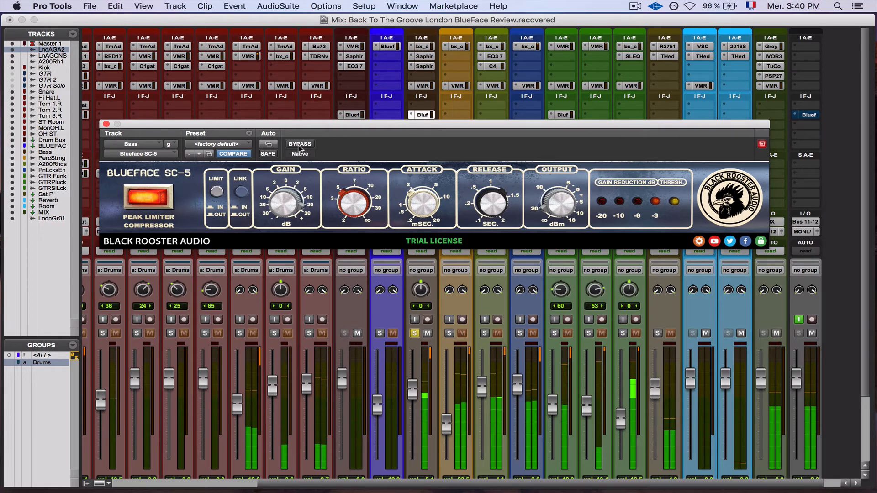
pyautogui.click(298, 145)
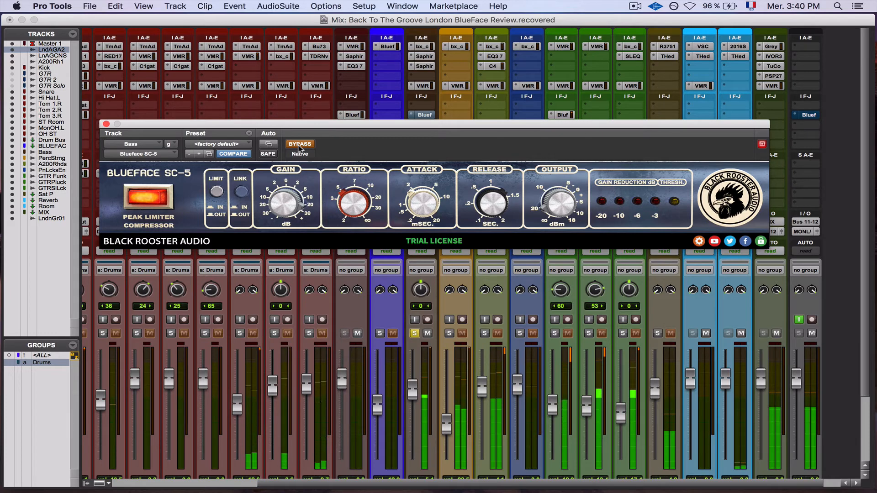
pyautogui.click(298, 145)
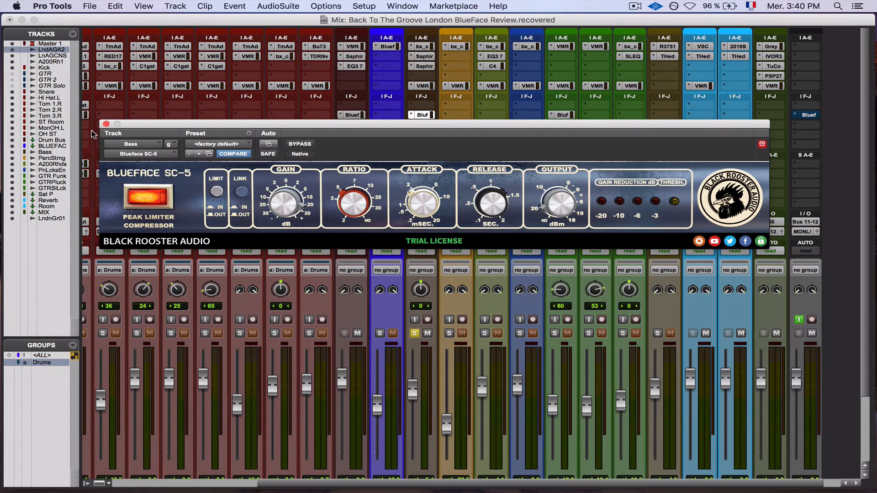
pyautogui.click(105, 123)
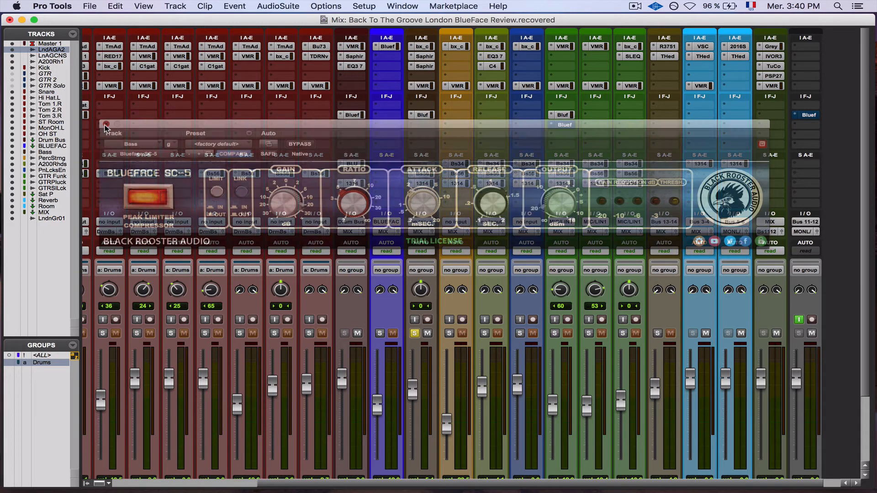
# - Solo the drum group together with the Bass track and play them back
pyautogui.click(414, 333)
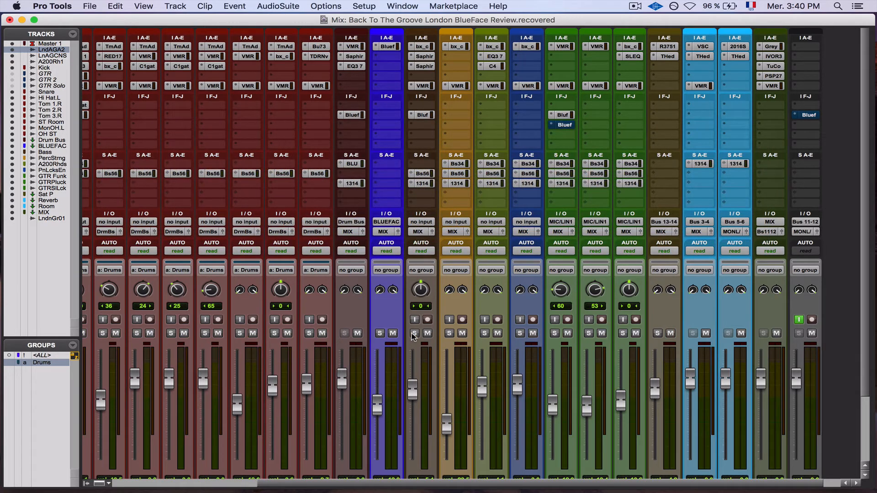
pyautogui.click(310, 334)
pyautogui.click(414, 334)
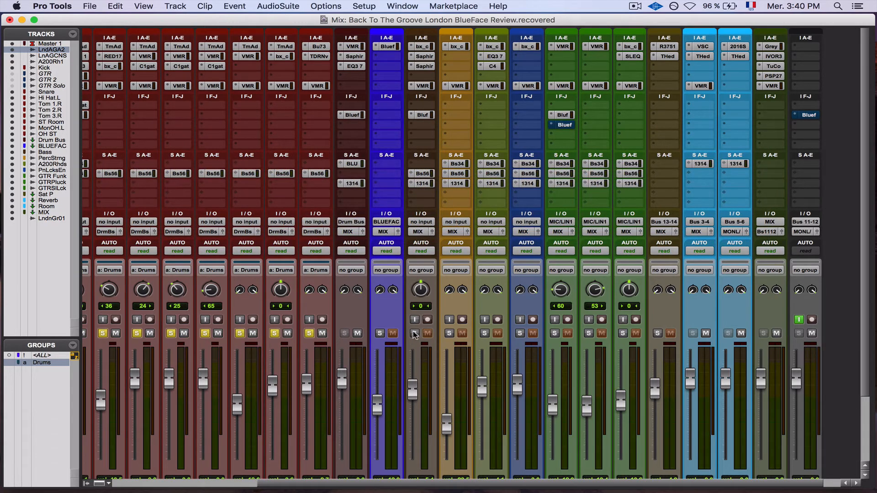
pyautogui.press('space')
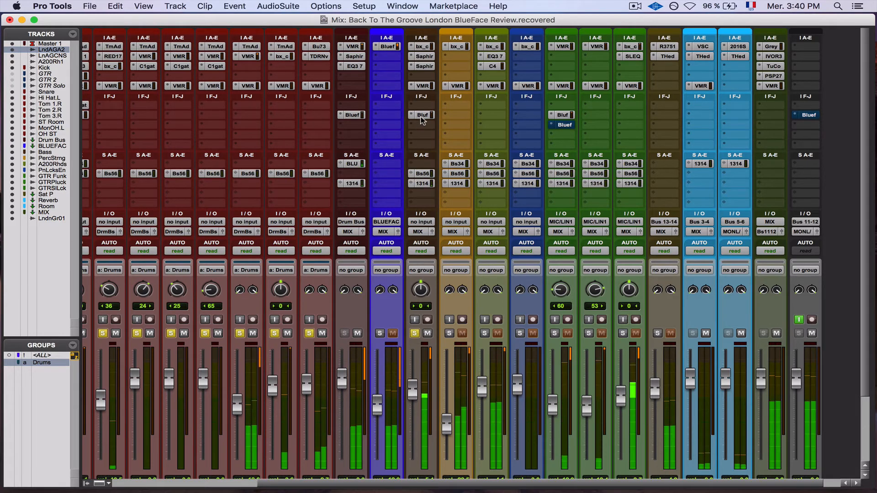
# - Compare the drums and bass with the Bass track's BlueFace SC-5 bypassed and active, leaving it active
pyautogui.click(421, 115)
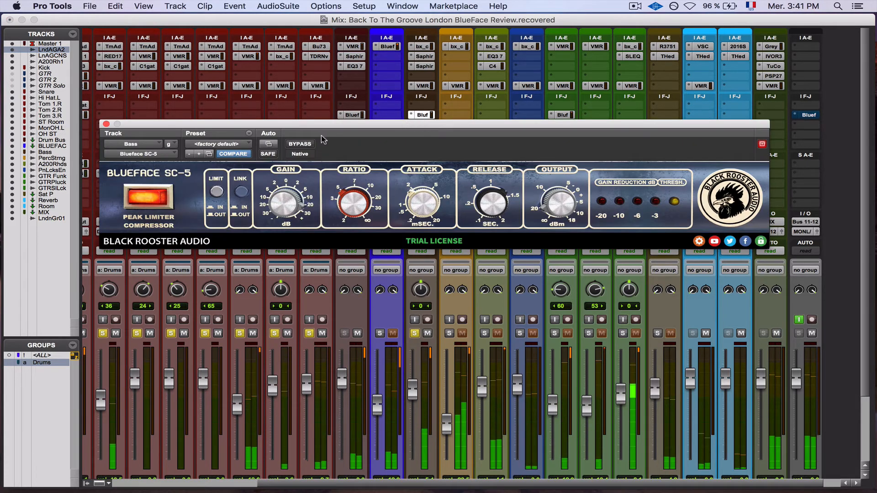
pyautogui.click(300, 144)
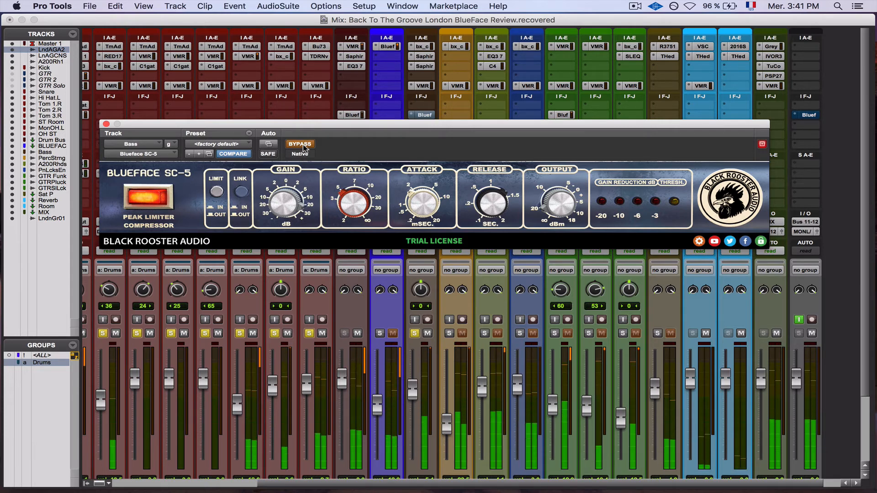
pyautogui.click(304, 146)
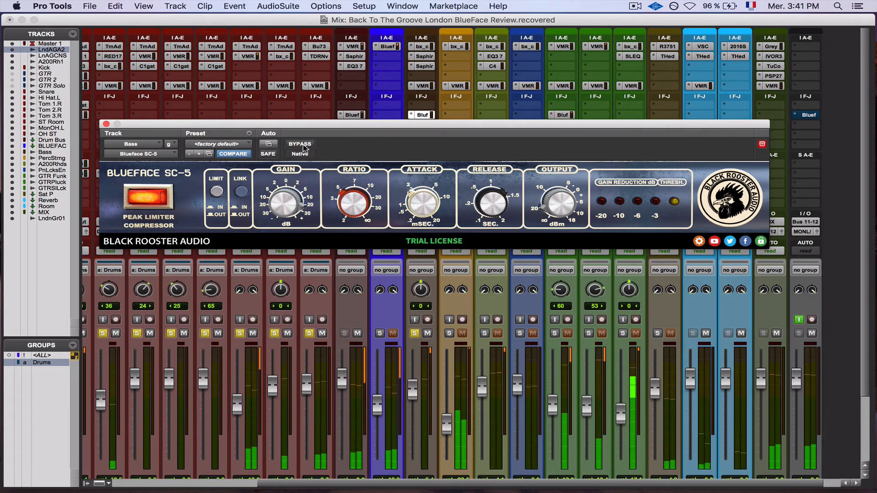
pyautogui.click(304, 146)
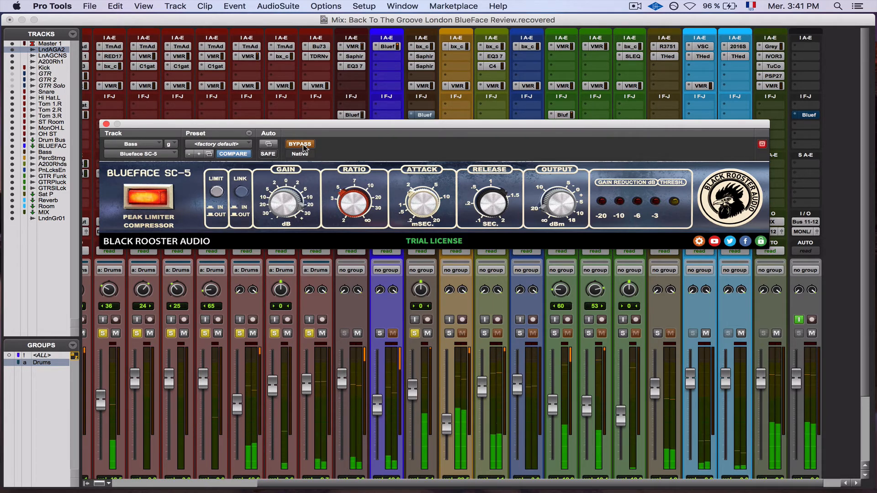
pyautogui.click(304, 146)
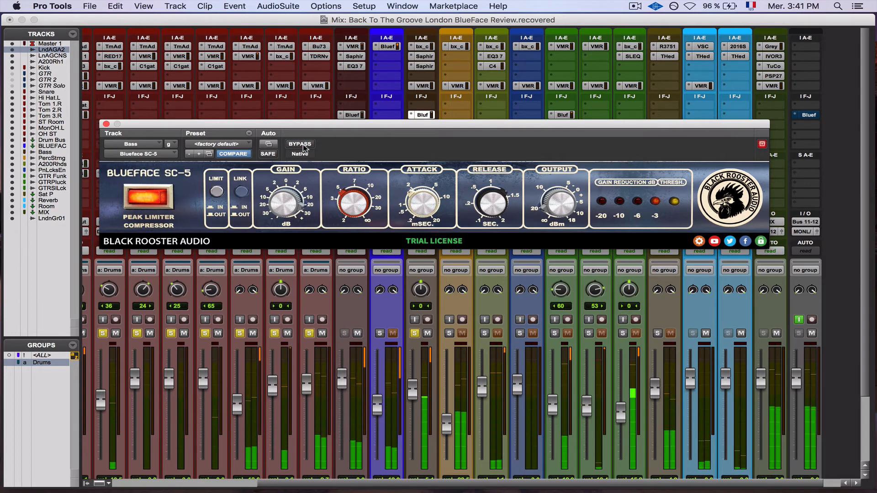
pyautogui.click(304, 146)
pyautogui.click(303, 146)
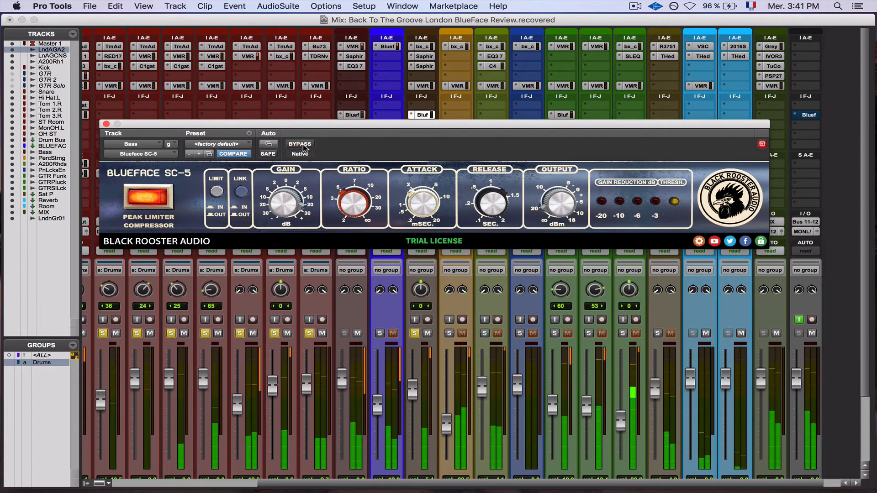
# - Stop playback, close the Bass plug-in window, and clear the drum group and Bass solos
pyautogui.press('space')
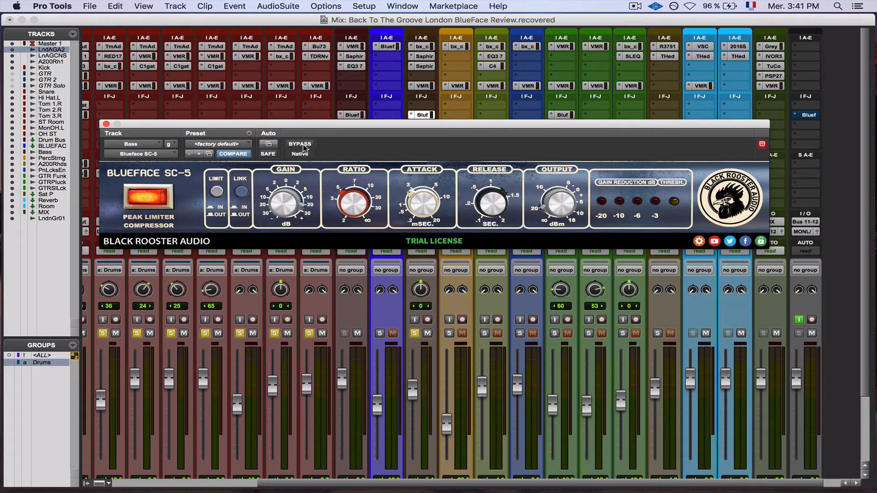
pyautogui.click(106, 123)
pyautogui.click(309, 334)
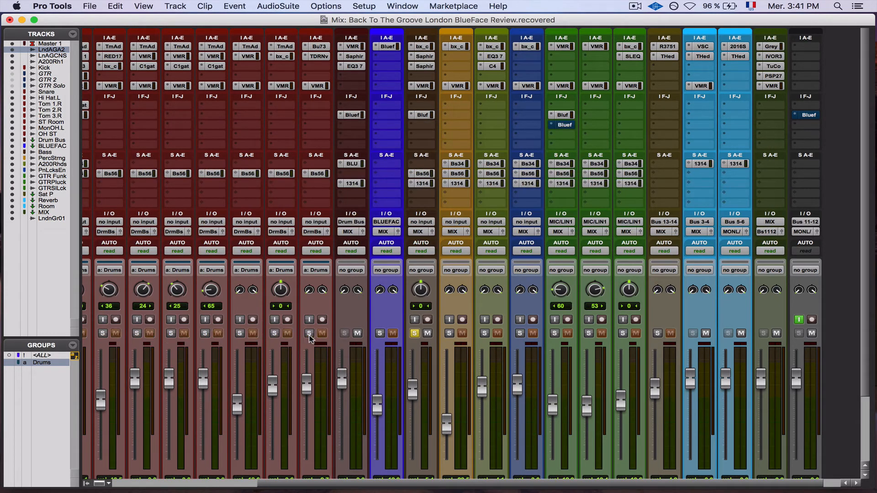
pyautogui.click(414, 334)
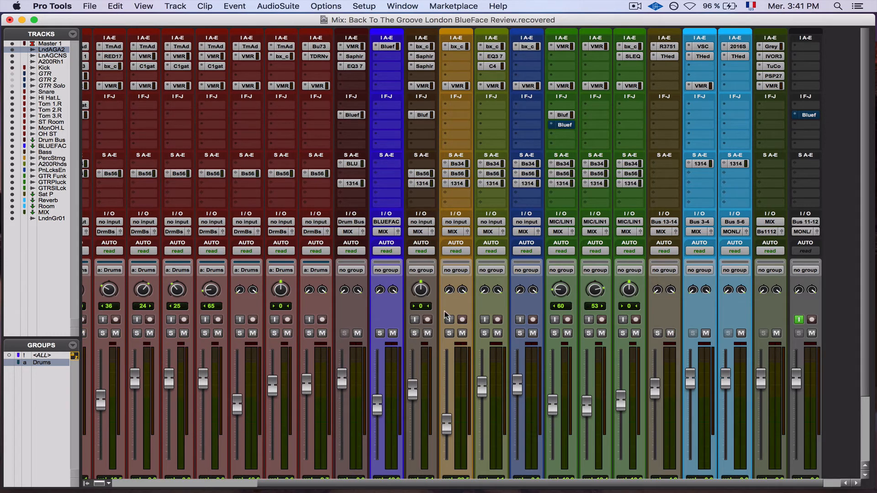
# - Open the BlueFace SC-5 on the London Groove.01 mix print track and move its window slightly higher
pyautogui.hscroll(2, 480, 305)
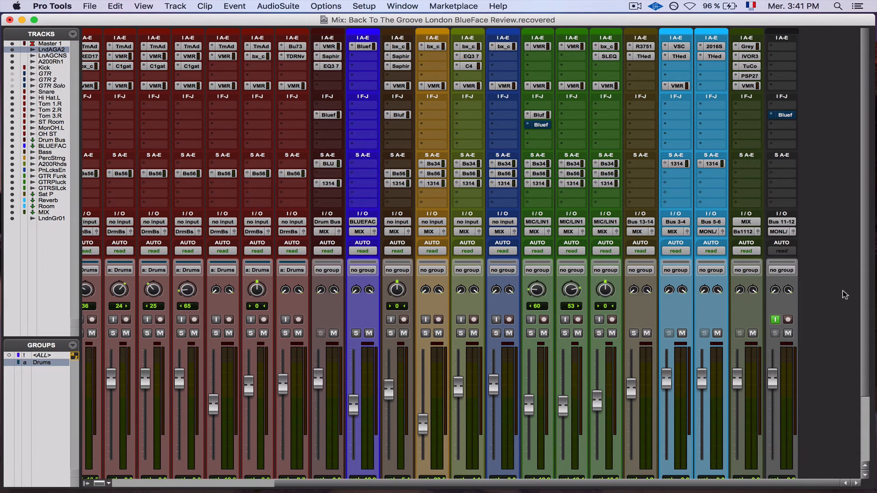
pyautogui.click(785, 116)
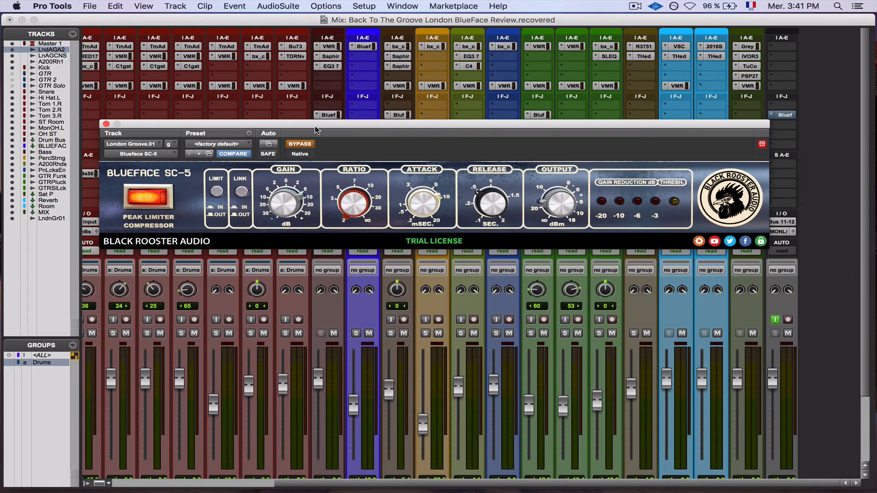
pyautogui.moveTo(330, 122); pyautogui.dragTo(317, 97)
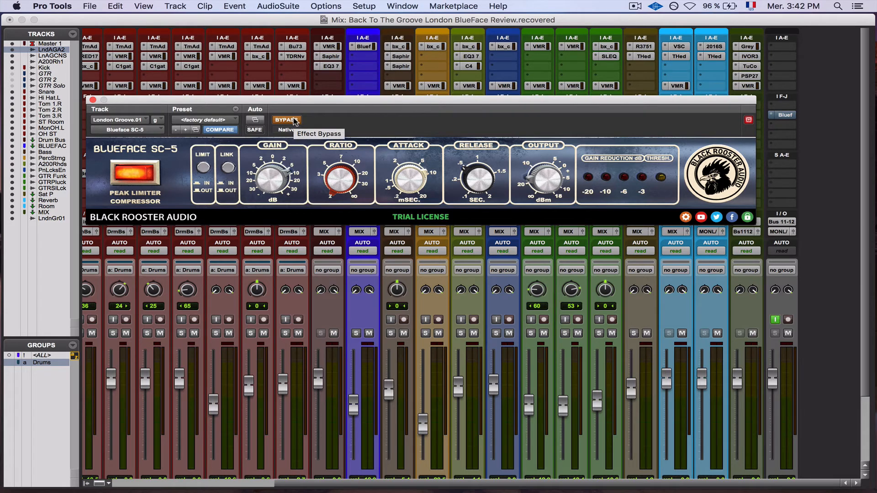
# - Compare the full mix with the London Groove.01 BlueFace SC-5 bypassed and active, leaving it active and closing its window
pyautogui.press('space')
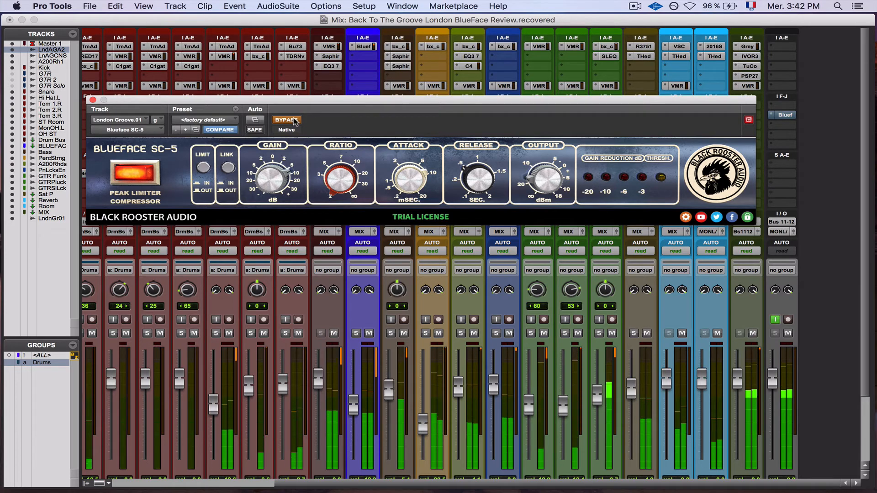
pyautogui.click(294, 120)
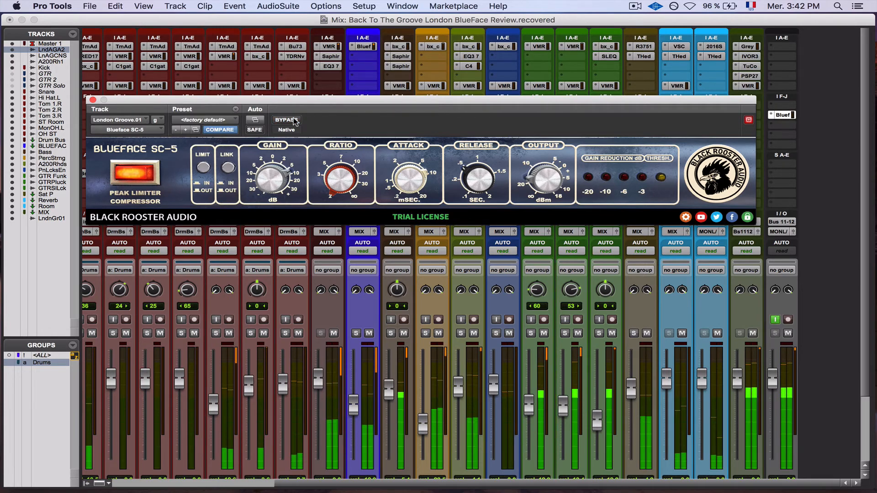
pyautogui.click(294, 120)
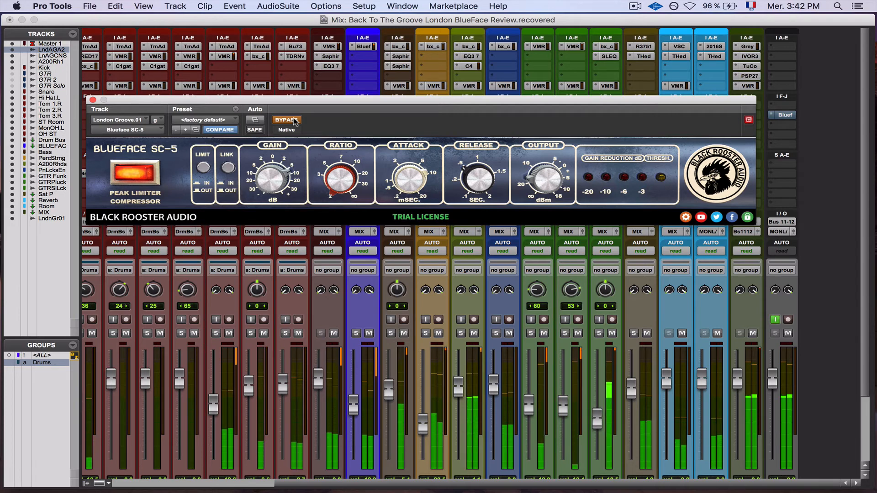
pyautogui.click(294, 120)
pyautogui.click(286, 120)
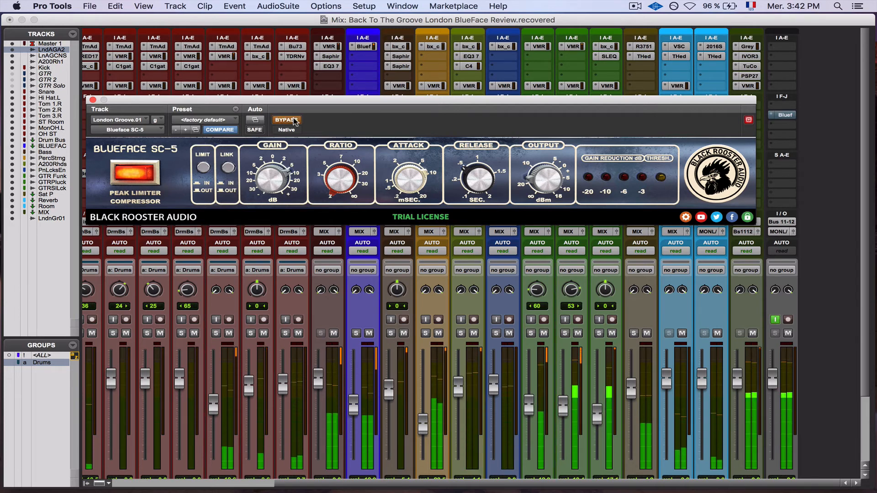
pyautogui.click(294, 121)
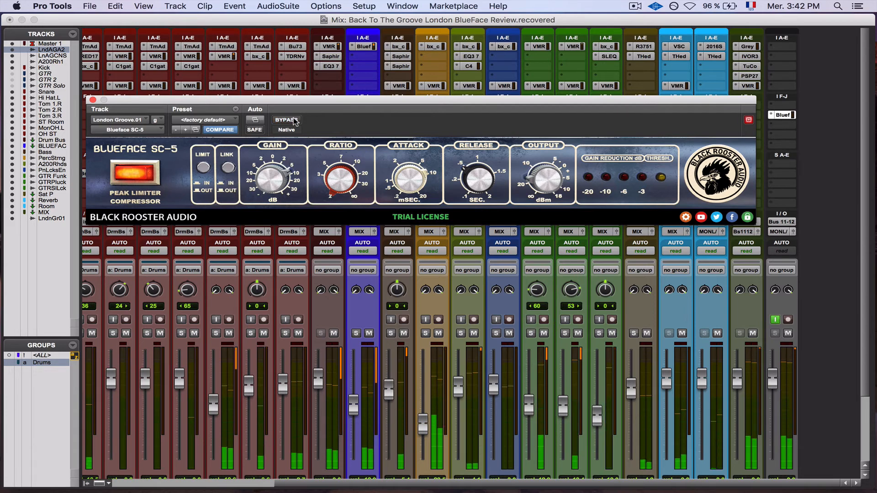
pyautogui.click(294, 121)
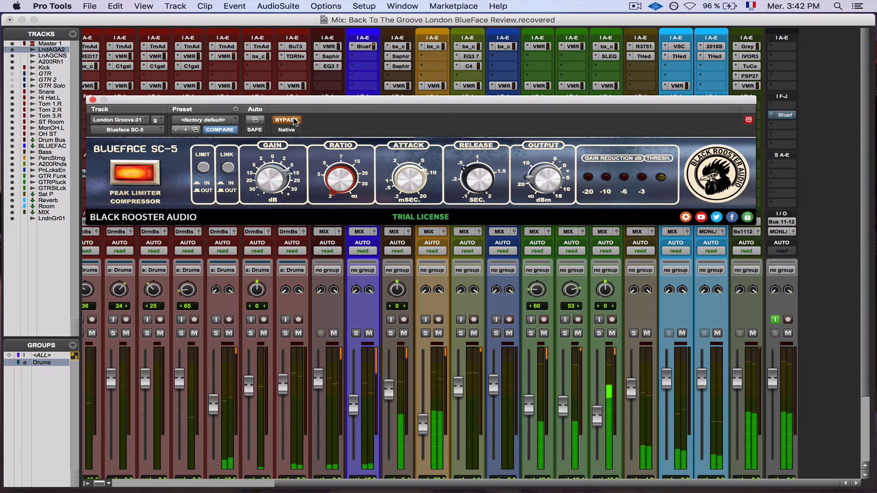
pyautogui.click(293, 121)
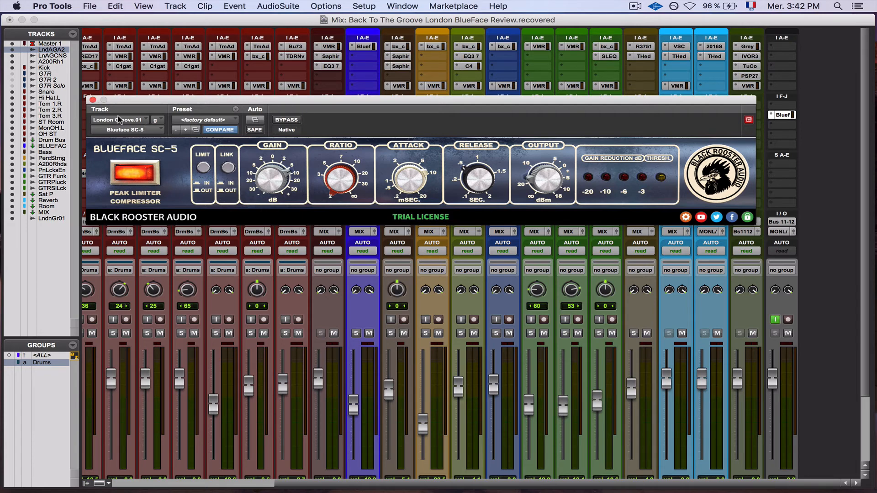
pyautogui.click(92, 99)
# - Select all mixer tracks from Kick through the London Groove.01 print track
pyautogui.scroll(-3, 304, 294)
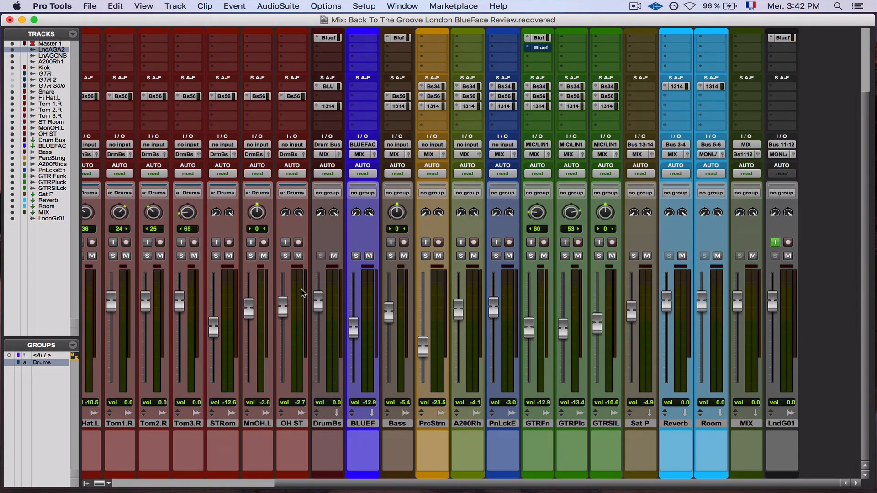
pyautogui.hscroll(-1, 731, 420)
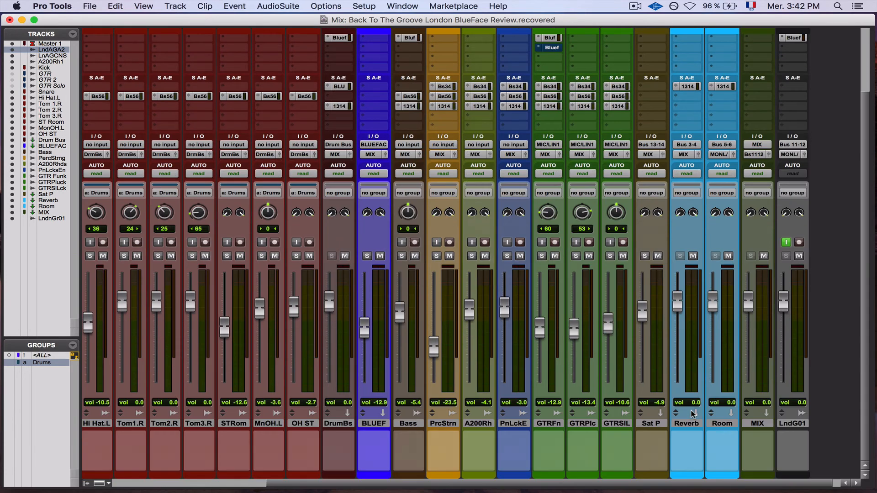
pyautogui.click(789, 432)
pyautogui.hscroll(-15, 520, 307)
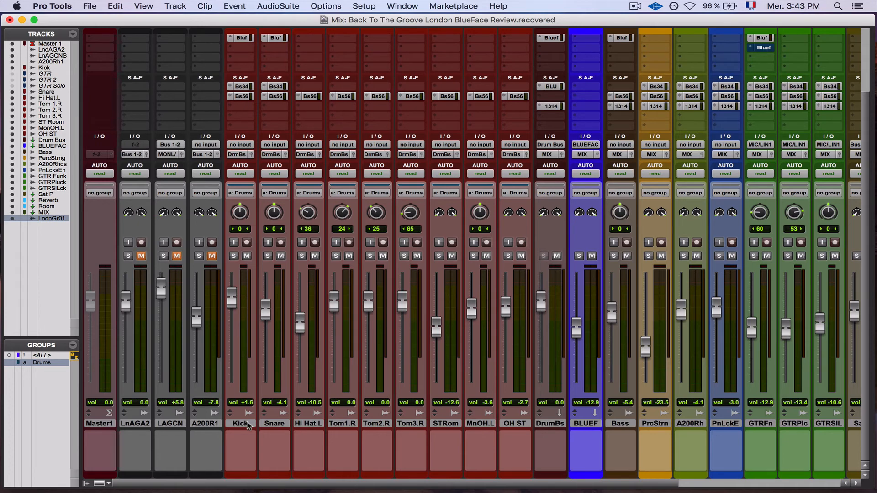
pyautogui.keyDown('shift'); pyautogui.click(247, 424); pyautogui.keyUp('shift')
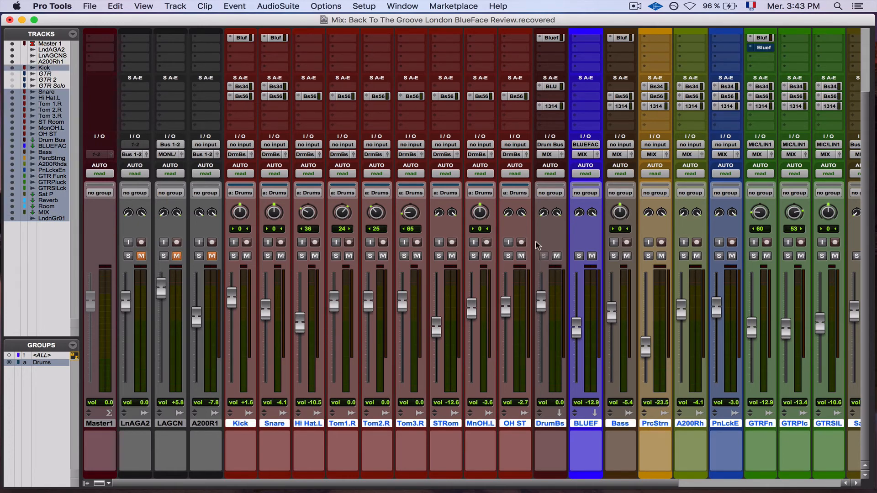
pyautogui.hscroll(5, 553, 242)
pyautogui.scroll(3, 477, 228)
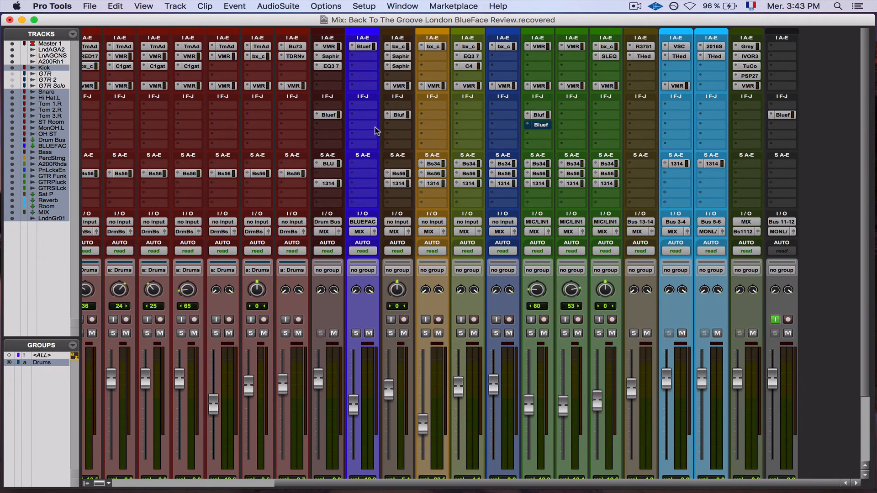
# - Compare the full mix with all the BlueFace SC-5 inserts in slot G bypassed and active, leaving them active
pyautogui.hscroll(-5, 373, 129)
pyautogui.hscroll(5, 420, 123)
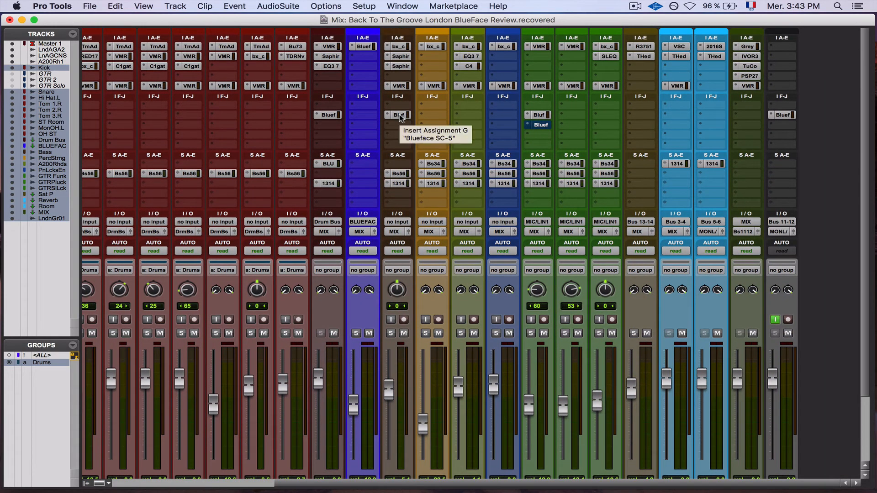
pyautogui.keyDown('alt'); pyautogui.keyDown('super'); pyautogui.click(400, 115); pyautogui.keyUp('super'); pyautogui.keyUp('alt')
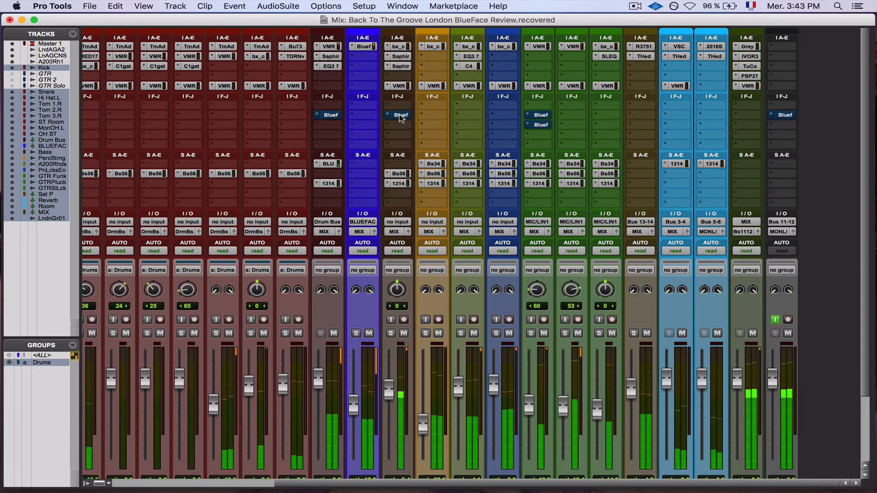
pyautogui.keyDown('alt'); pyautogui.keyDown('super'); pyautogui.click(400, 115); pyautogui.keyUp('super'); pyautogui.keyUp('alt')
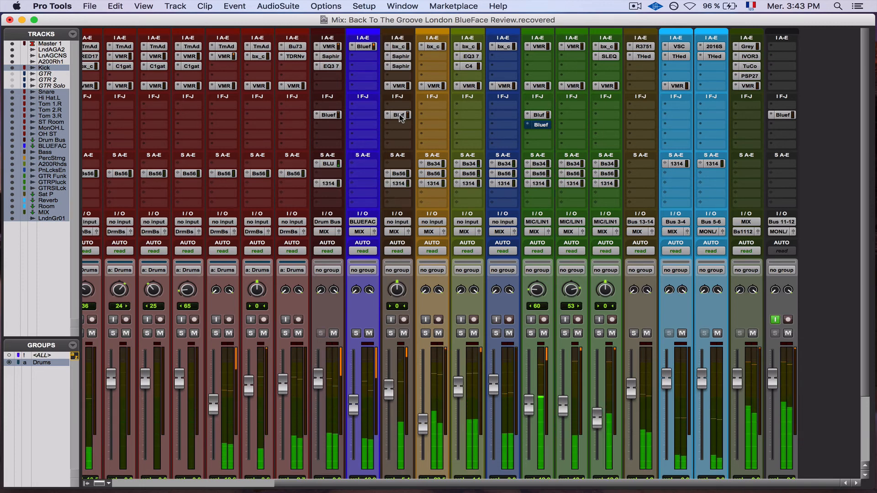
pyautogui.keyDown('alt'); pyautogui.keyDown('super'); pyautogui.click(400, 115); pyautogui.keyUp('super'); pyautogui.keyUp('alt')
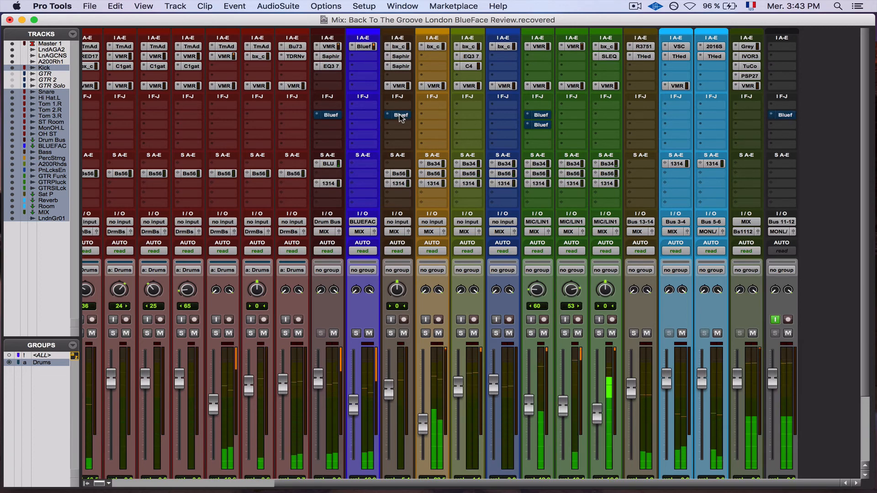
pyautogui.keyDown('alt'); pyautogui.keyDown('super'); pyautogui.click(399, 115); pyautogui.keyUp('super'); pyautogui.keyUp('alt')
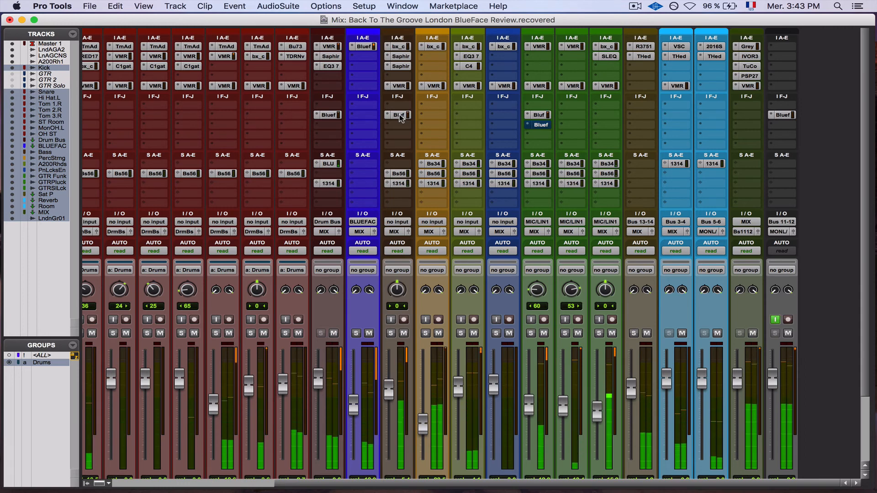
pyautogui.keyDown('ctrl'); pyautogui.keyDown('alt'); pyautogui.keyDown('super'); pyautogui.click(400, 115); pyautogui.keyUp('super'); pyautogui.keyUp('alt'); pyautogui.keyUp('ctrl')
pyautogui.keyDown('alt'); pyautogui.keyDown('super'); pyautogui.click(400, 115); pyautogui.keyUp('super'); pyautogui.keyUp('alt')
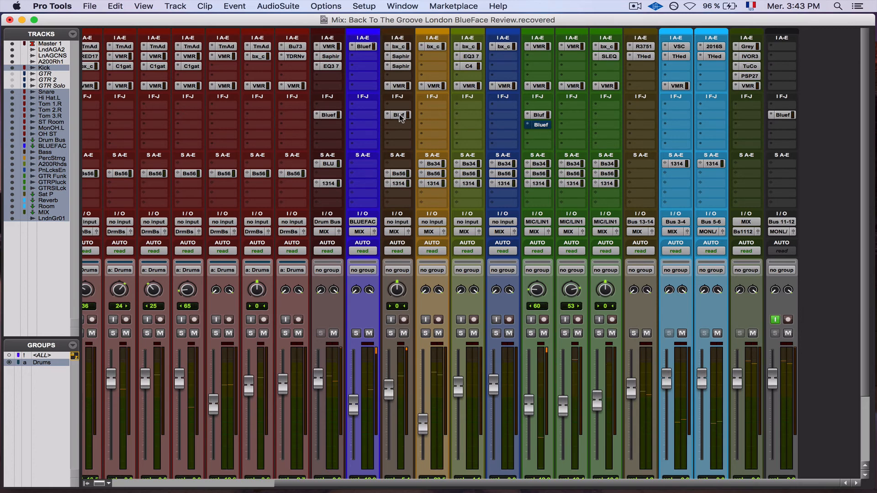
# - Start playback from sample 845824 on the London Analog Groove Alt2 clip in the Edit window, and return to the Mix window
pyautogui.press('super+equal')
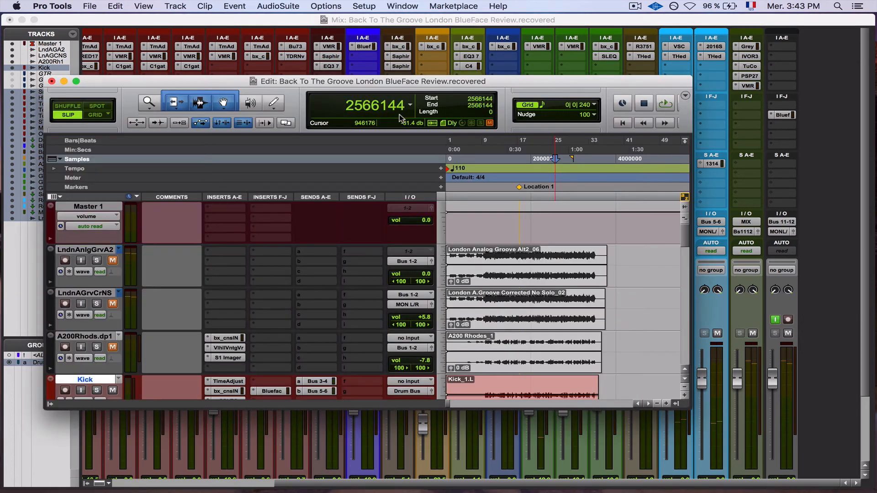
pyautogui.click(482, 255)
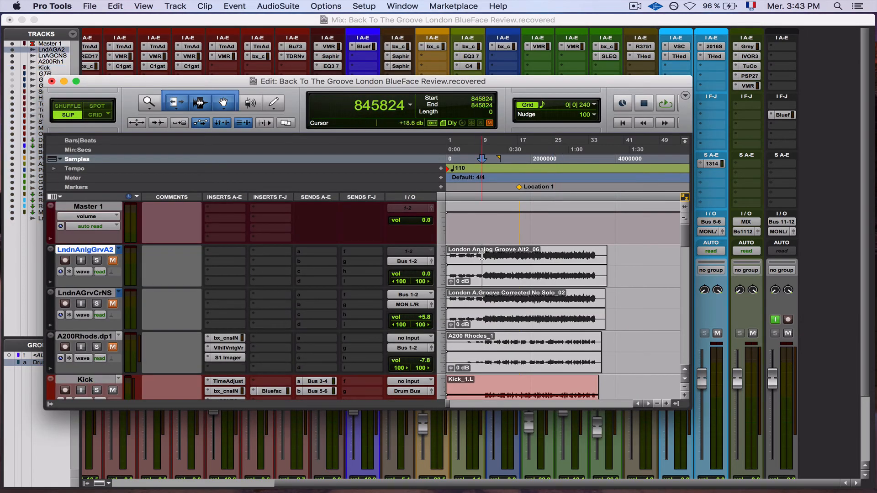
pyautogui.press('space')
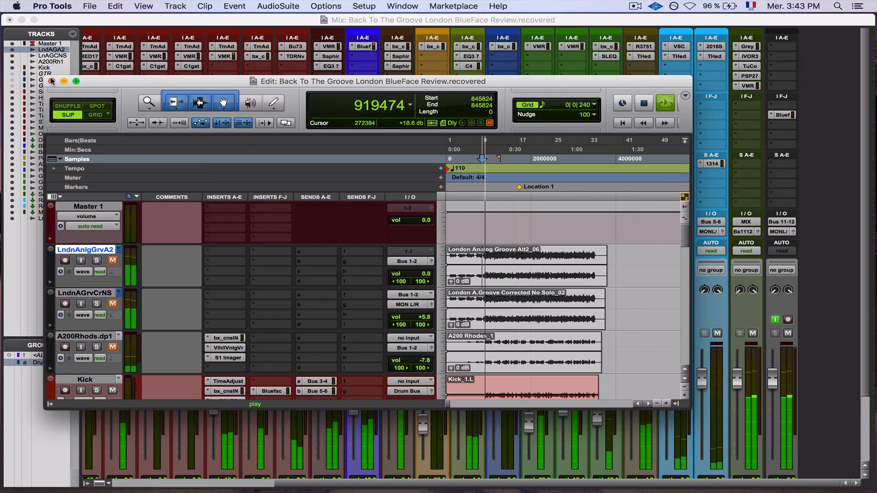
pyautogui.press('super+equal')
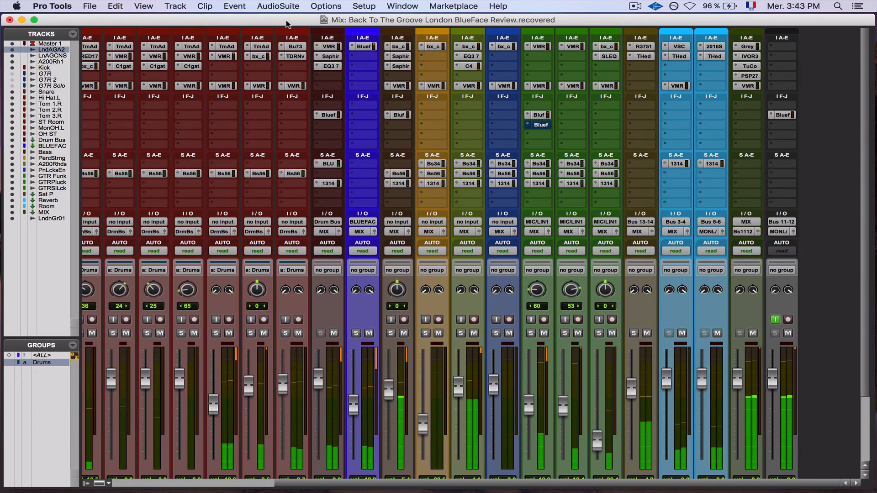
# - Repeat the bypassed-versus-active comparison of the slot G BlueFace inserts during playback, leave them active and stop playback
pyautogui.keyDown('alt'); pyautogui.keyDown('super'); pyautogui.click(397, 115); pyautogui.keyUp('super'); pyautogui.keyUp('alt')
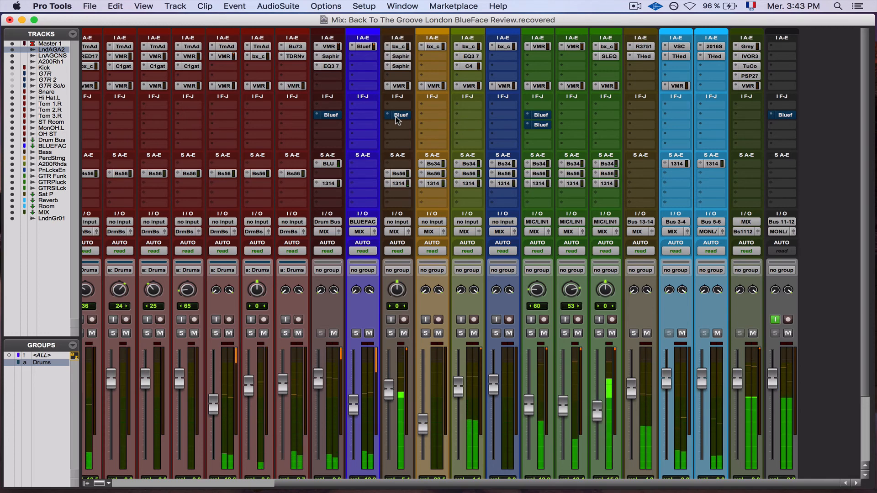
pyautogui.keyDown('alt'); pyautogui.keyDown('super'); pyautogui.click(397, 116); pyautogui.keyUp('super'); pyautogui.keyUp('alt')
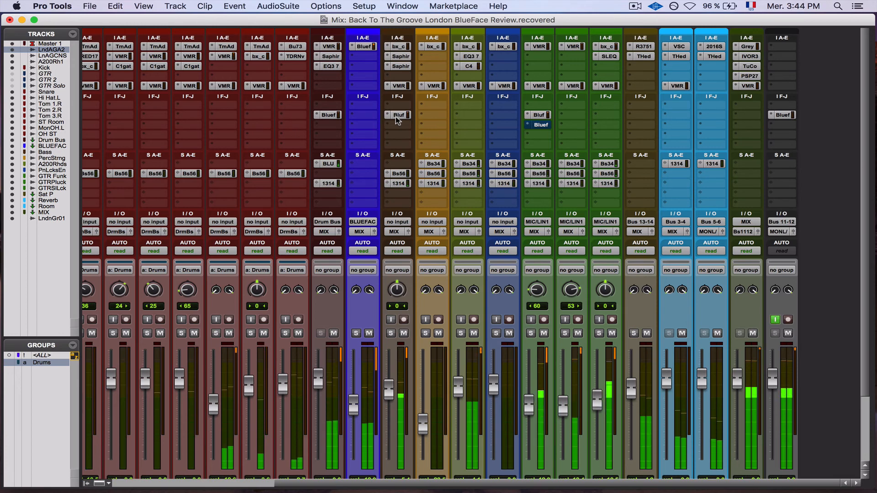
pyautogui.keyDown('alt'); pyautogui.keyDown('super'); pyautogui.click(397, 117); pyautogui.keyUp('super'); pyautogui.keyUp('alt')
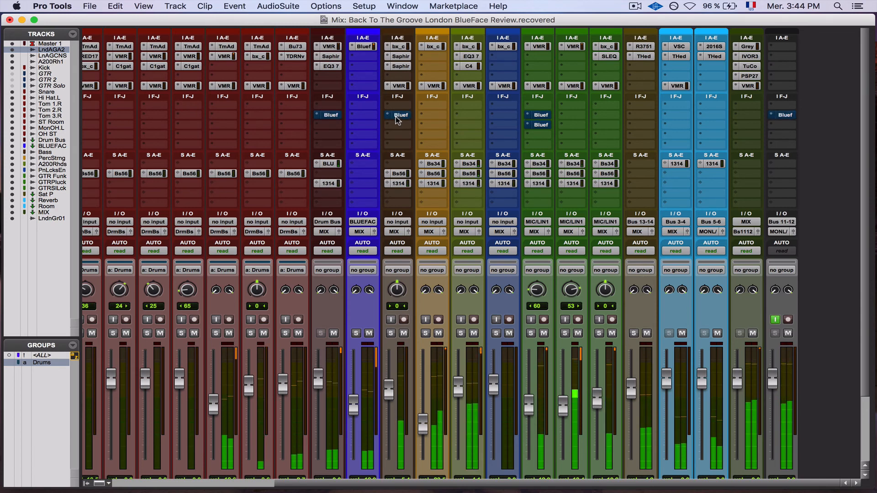
pyautogui.keyDown('alt'); pyautogui.keyDown('super'); pyautogui.click(397, 116); pyautogui.keyUp('super'); pyautogui.keyUp('alt')
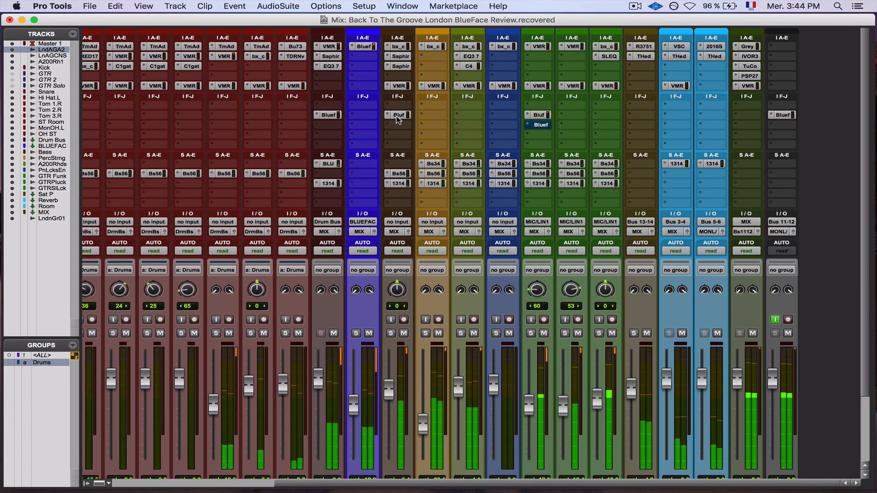
pyautogui.hscroll(-3, 397, 119)
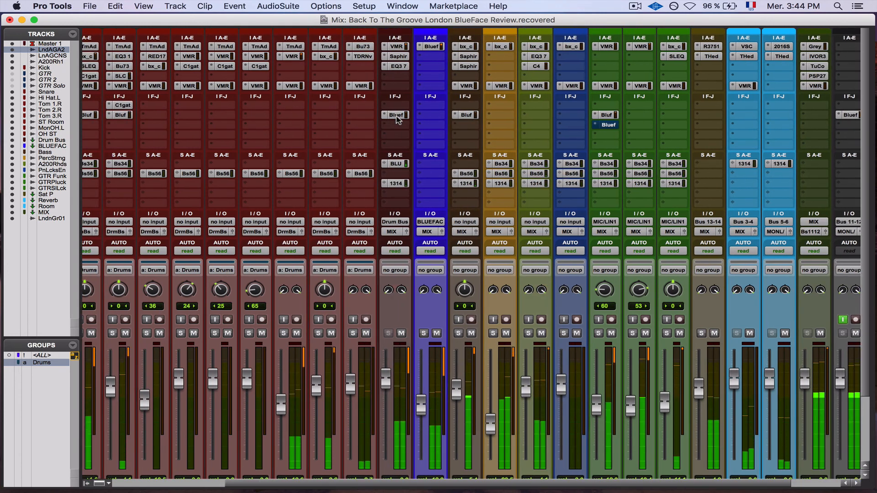
pyautogui.keyDown('alt'); pyautogui.keyDown('super'); pyautogui.click(398, 117); pyautogui.keyUp('super'); pyautogui.keyUp('alt')
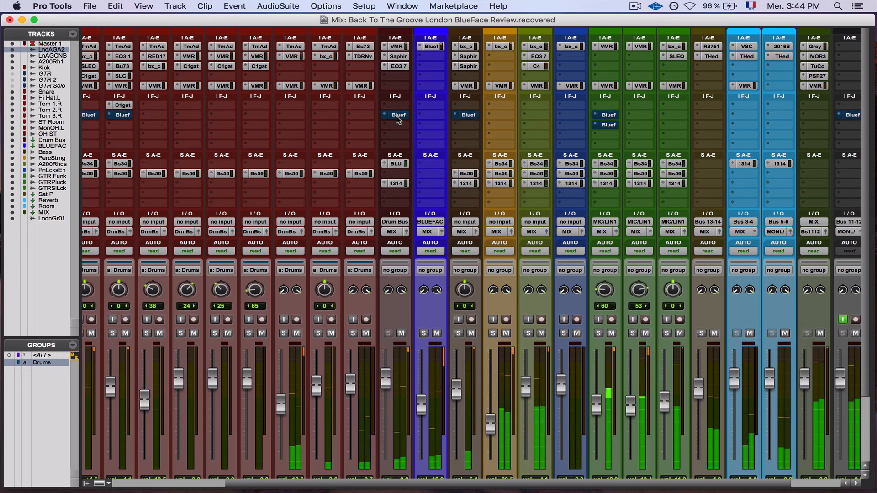
pyautogui.keyDown('alt'); pyautogui.keyDown('super'); pyautogui.click(397, 117); pyautogui.keyUp('super'); pyautogui.keyUp('alt')
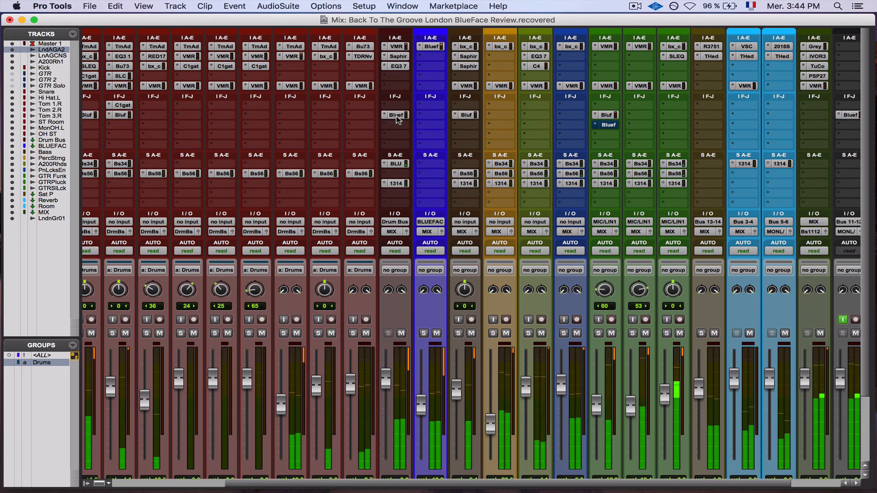
pyautogui.press('space')
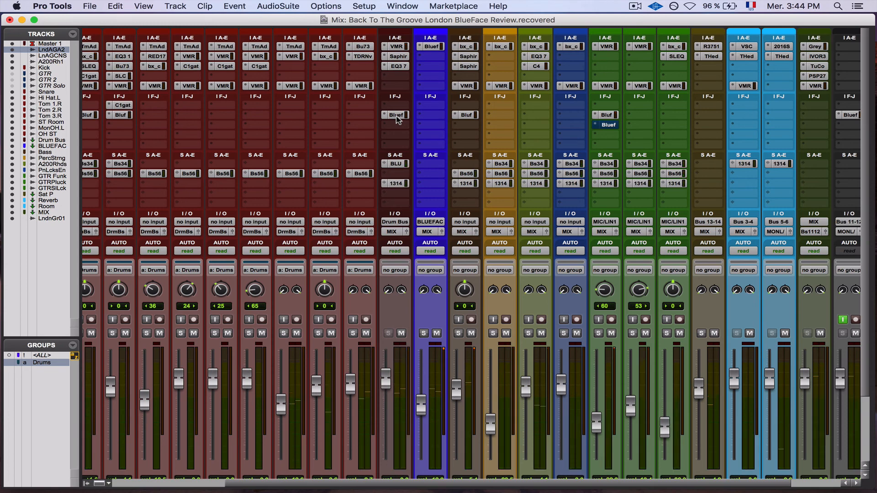
# - Open the BlueFace SC-5 on the Drum Bus track and move its window slightly up and to the right
pyautogui.click(397, 116)
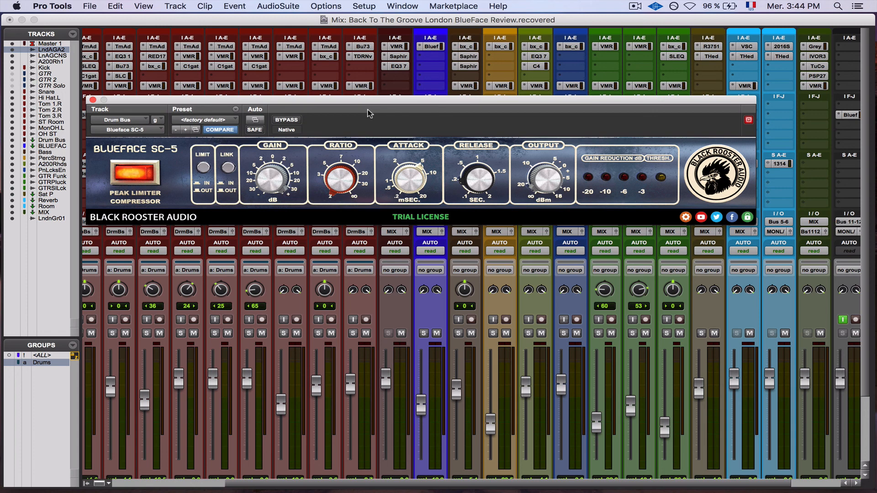
pyautogui.moveTo(370, 103); pyautogui.dragTo(433, 106)
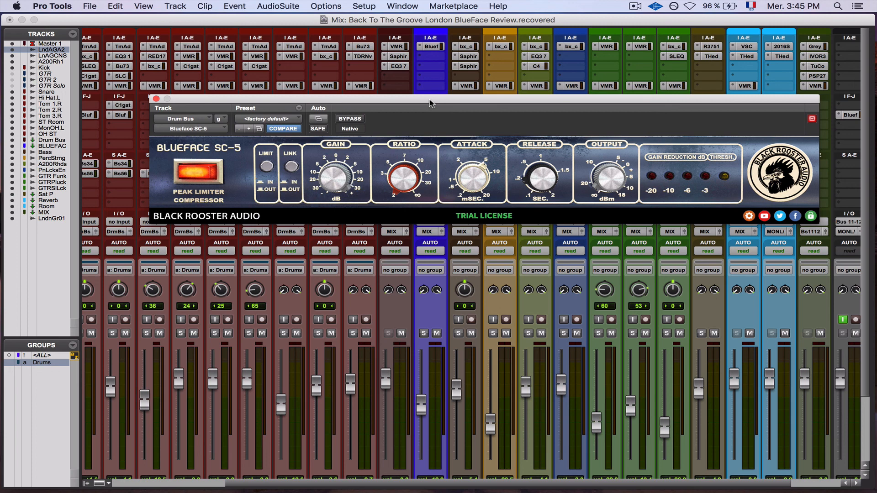
pyautogui.moveTo(432, 106); pyautogui.dragTo(407, 92)
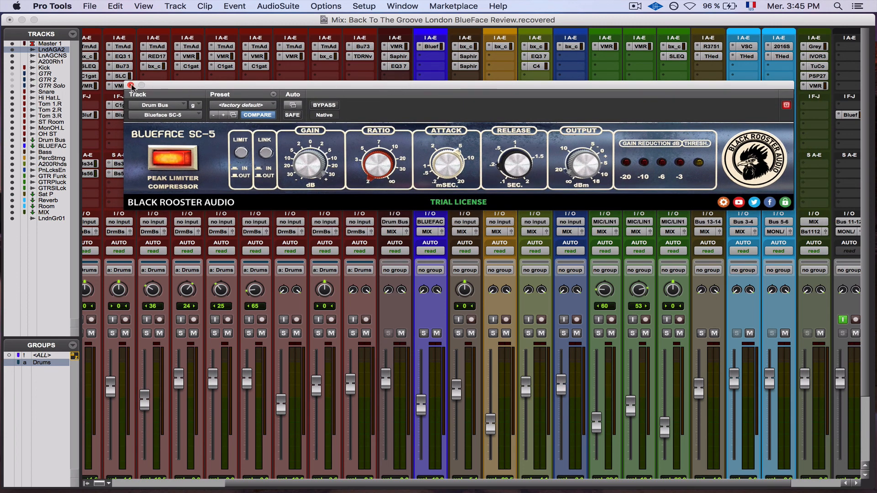